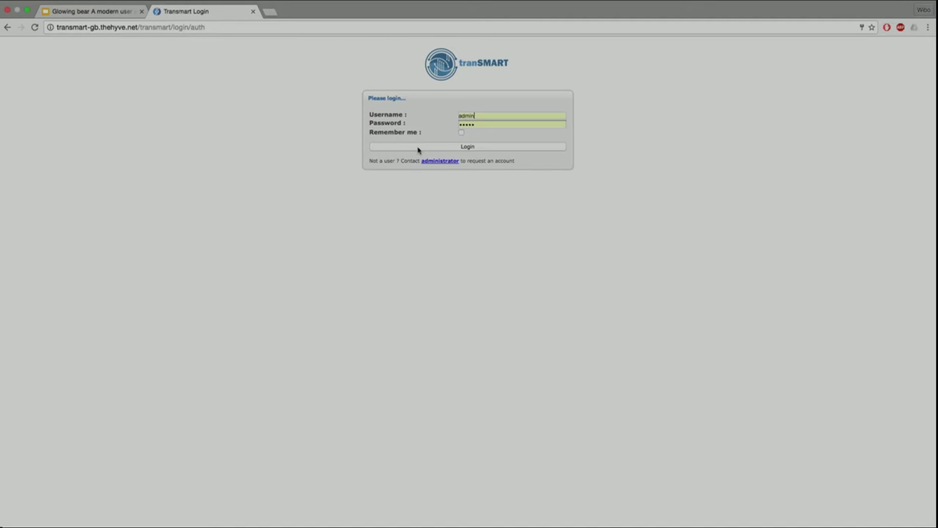
Log in and authorize glowingbear-js so the tranSMART workspace with its study list loads
{"action": "left_click", "coordinate": [418, 146]}
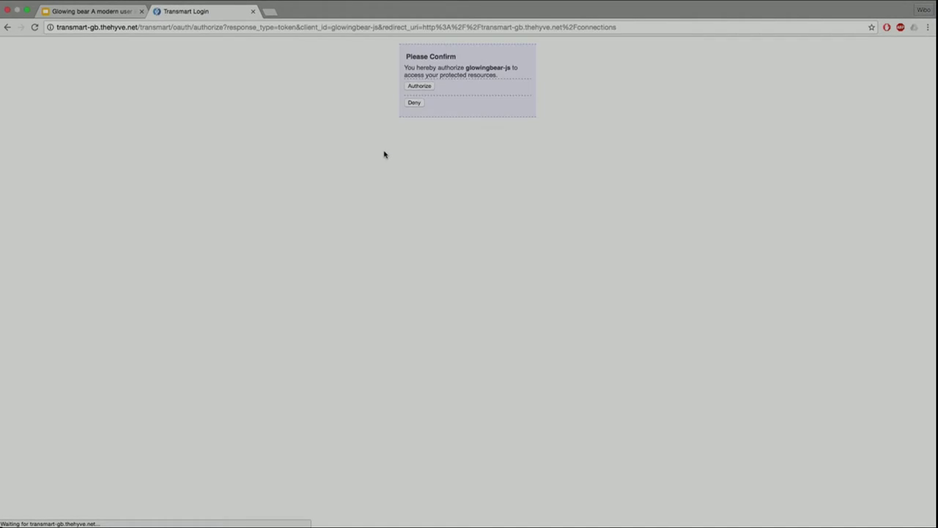
{"action": "left_click", "coordinate": [420, 88]}
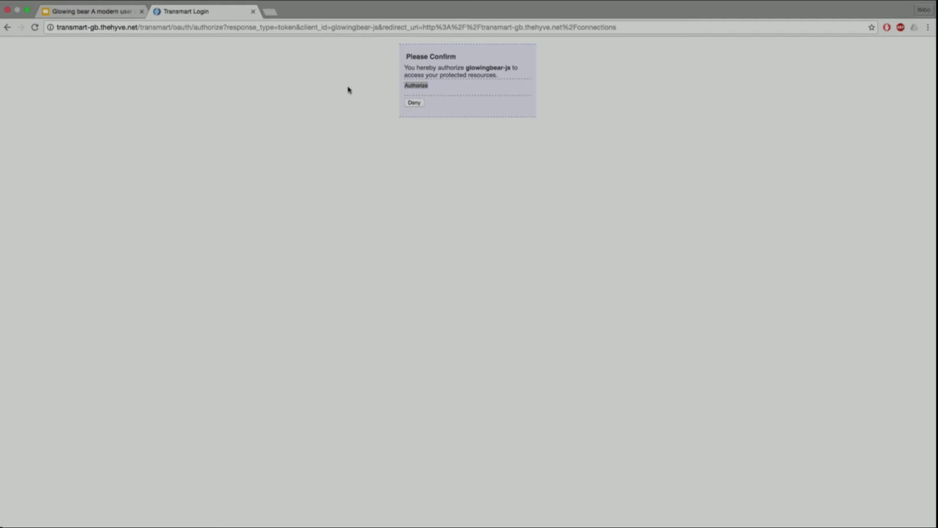
{"action": "left_click", "coordinate": [422, 87]}
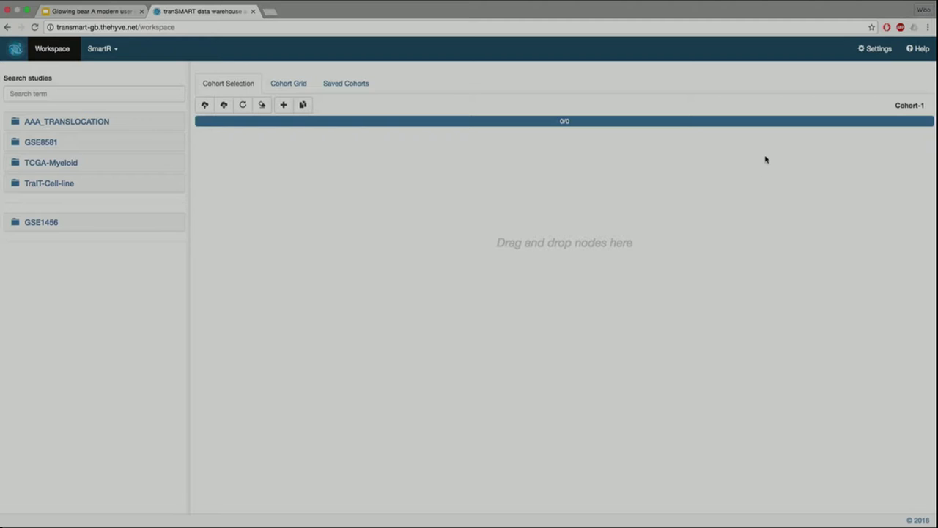
Expand and collapse the GSE8581 study to preview its contents
{"action": "left_click", "coordinate": [28, 143]}
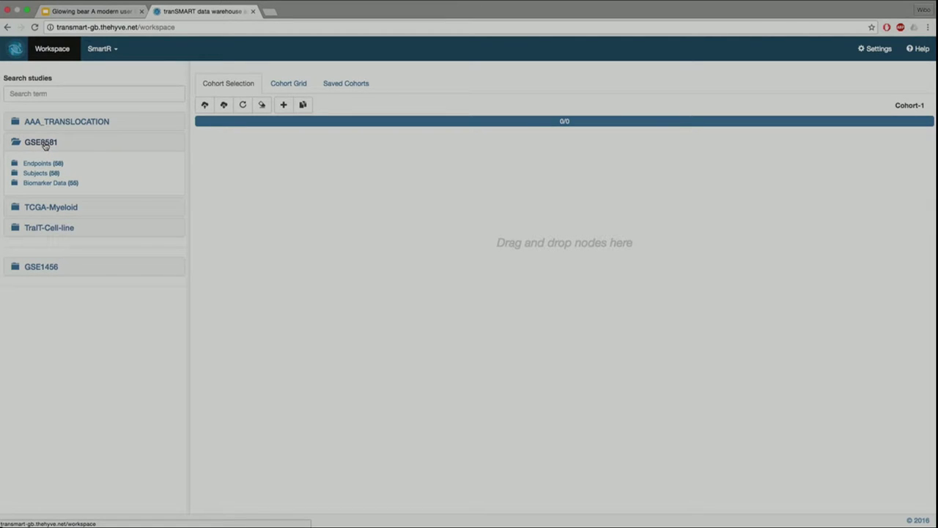
{"action": "mouse_move", "coordinate": [45, 146]}
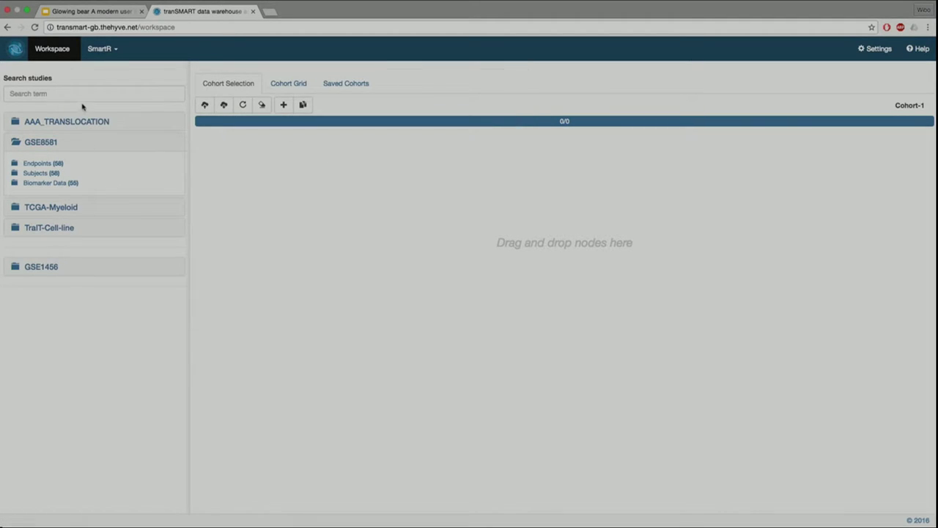
{"action": "left_click", "coordinate": [32, 142]}
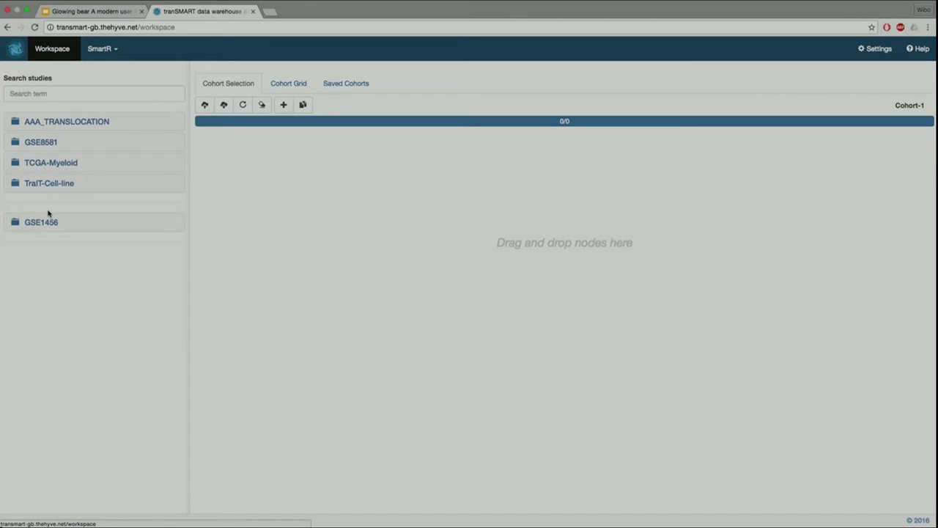
Filter studies by 'COP' and expand GSE8581 down to its Subjects variables
{"action": "left_click", "coordinate": [81, 99]}
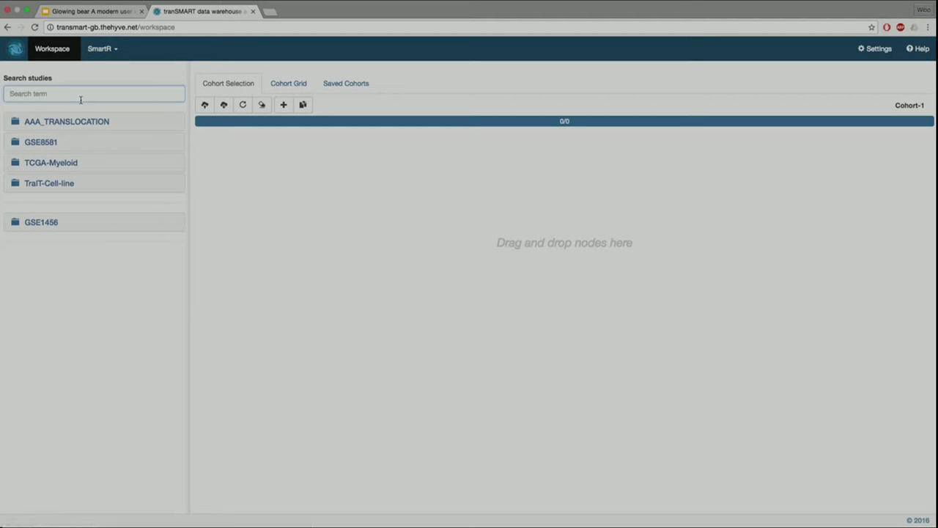
{"action": "type", "text": "COPD"}
{"action": "key", "text": "Return"}
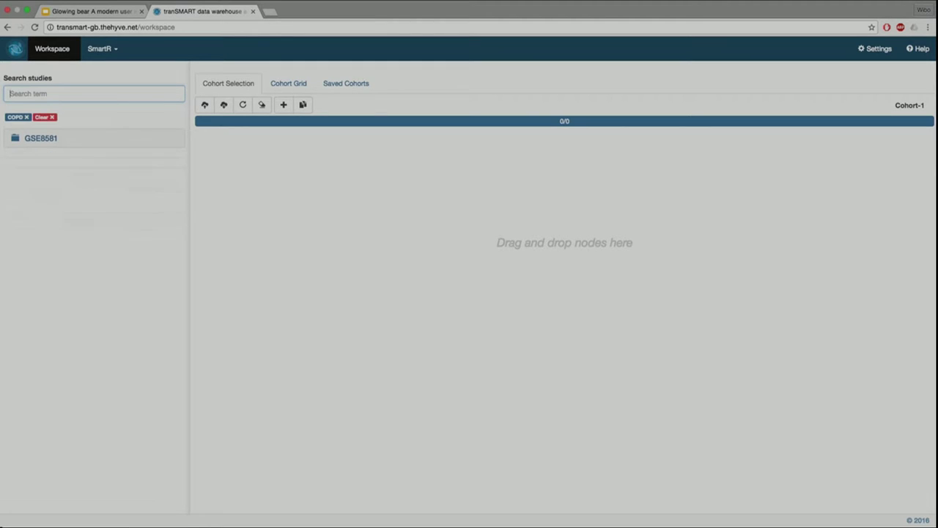
{"action": "left_click", "coordinate": [35, 144]}
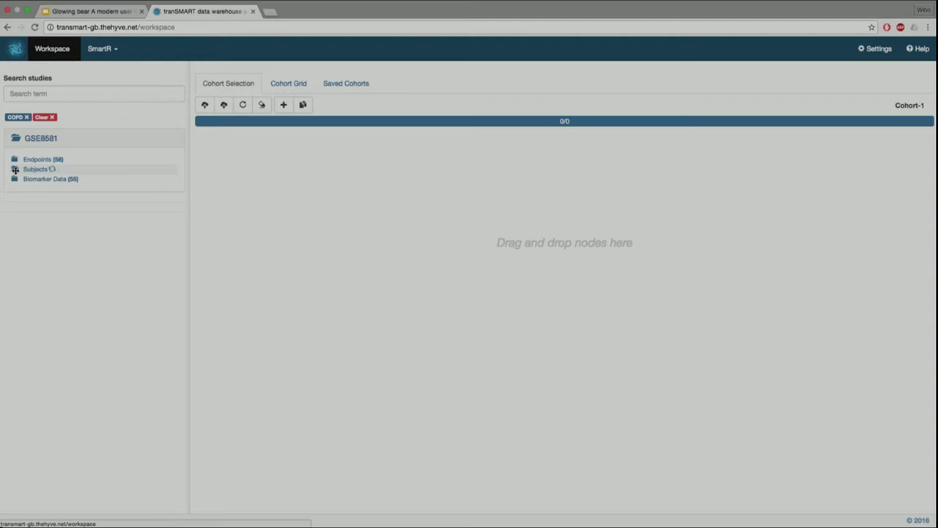
{"action": "left_click", "coordinate": [52, 168]}
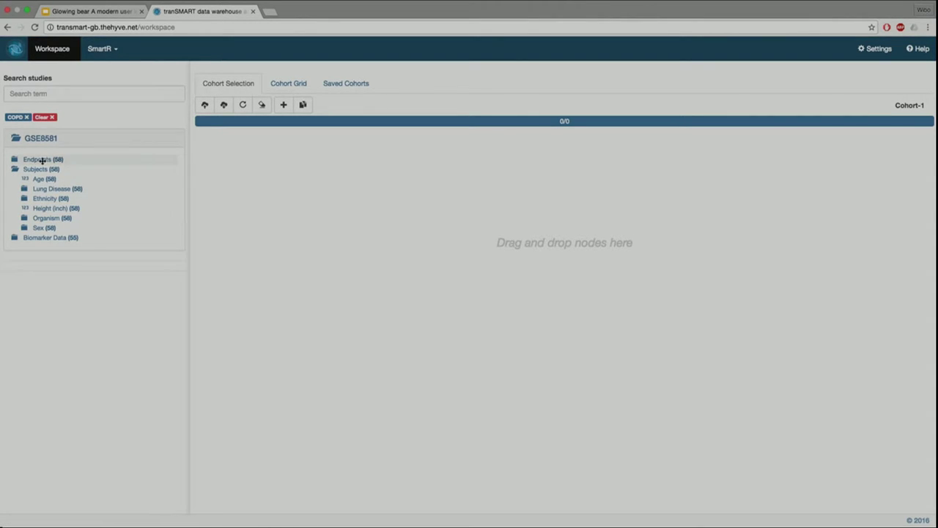
Chart GSE8581 Endpoints, enlarge the Diagnosis pie, and brush Forced Expiratory to reach 40/58
{"action": "left_click_drag", "start_coordinate": [37, 159], "coordinate": [357, 216]}
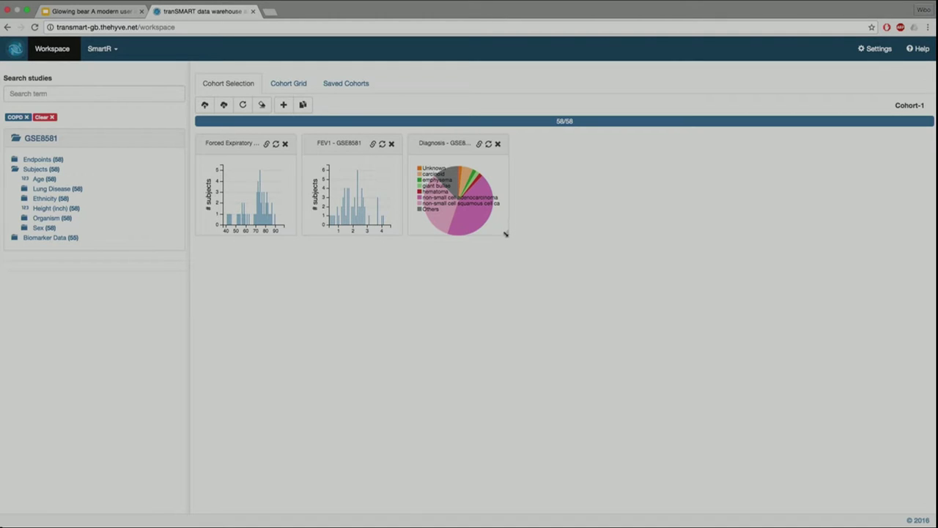
{"action": "left_click_drag", "start_coordinate": [506, 233], "coordinate": [712, 371]}
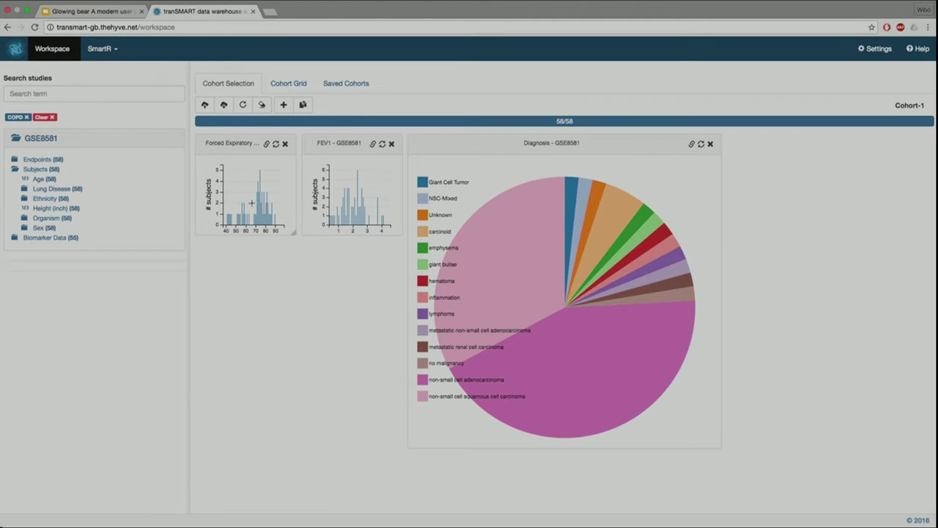
{"action": "left_click_drag", "start_coordinate": [250, 193], "coordinate": [274, 198]}
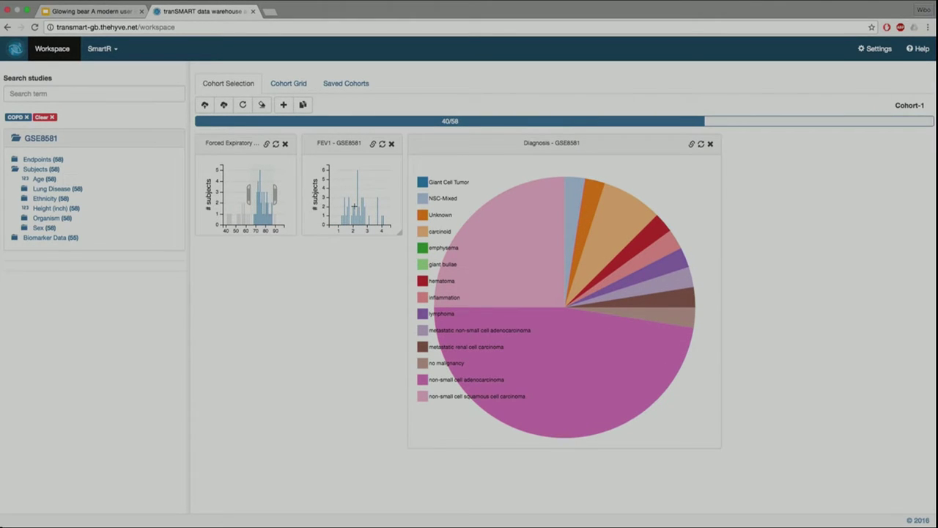
Filter the Diagnosis pie to squamous cell carcinoma, carcinoid, Unknown and NSC-Mixed
{"action": "left_click", "coordinate": [534, 238]}
{"action": "left_click", "coordinate": [600, 250]}
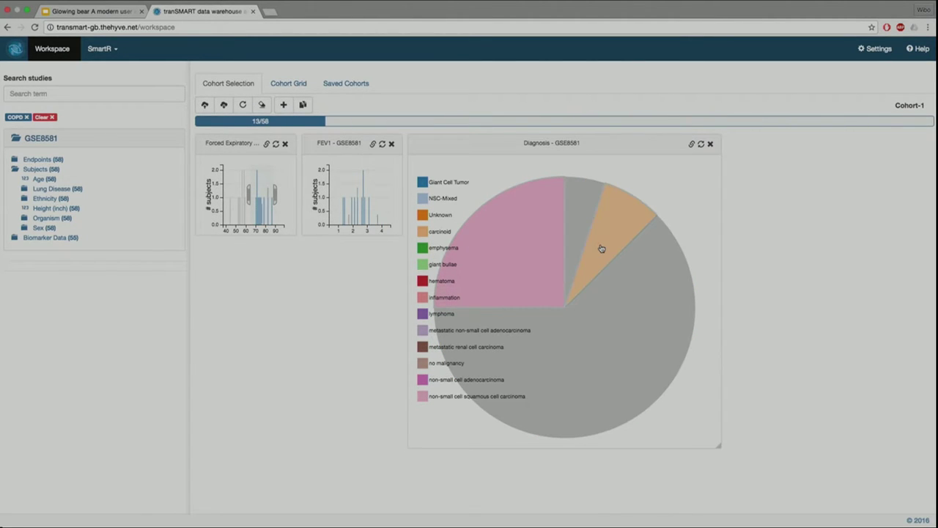
{"action": "left_click", "coordinate": [581, 229]}
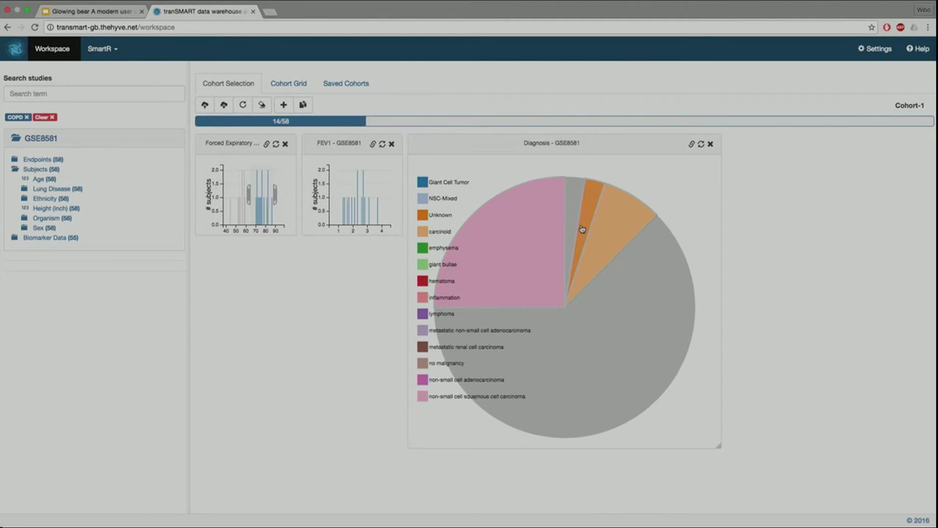
{"action": "left_click", "coordinate": [575, 219]}
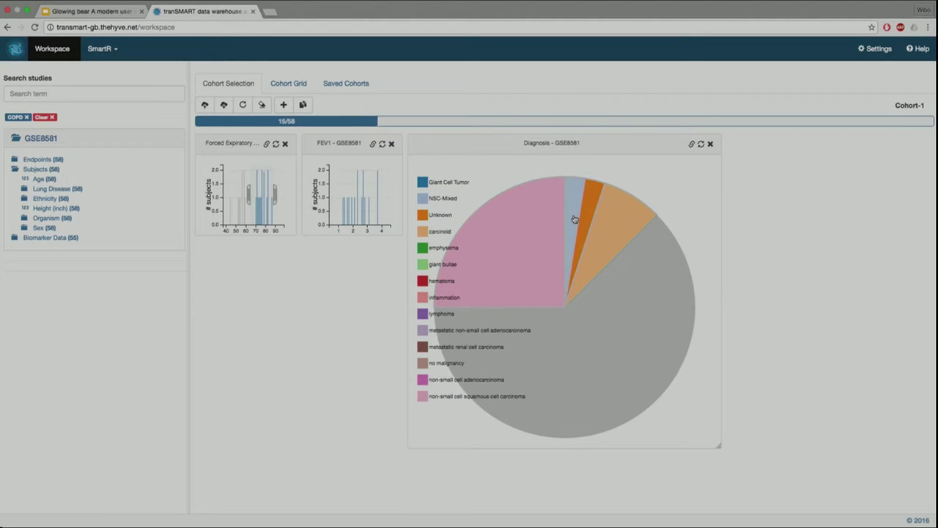
Clear the Diagnosis filter, reset all chart filters, and remove all charts
{"action": "left_click", "coordinate": [701, 145]}
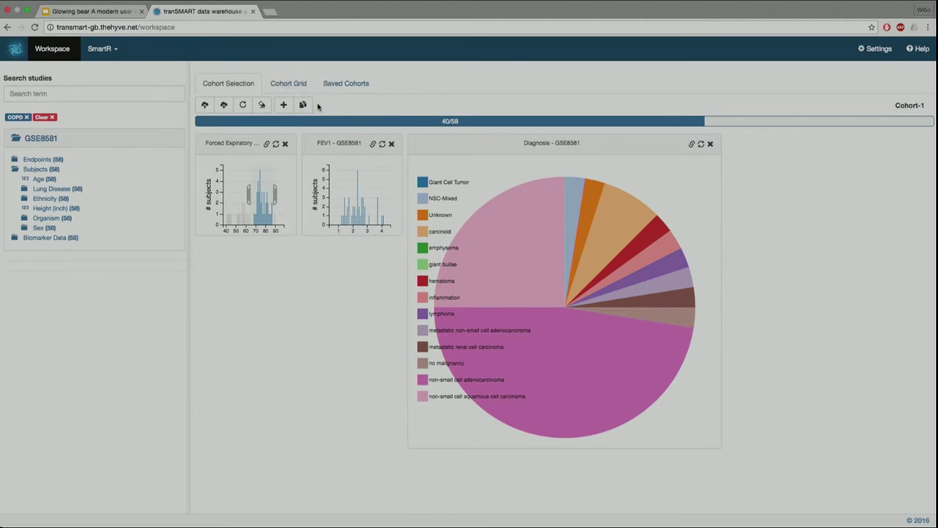
{"action": "left_click", "coordinate": [243, 106]}
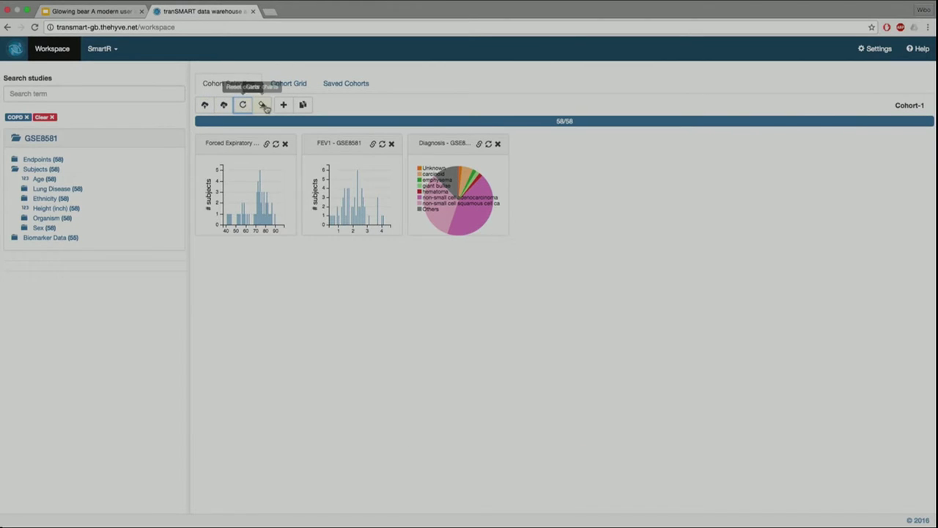
{"action": "left_click", "coordinate": [263, 105]}
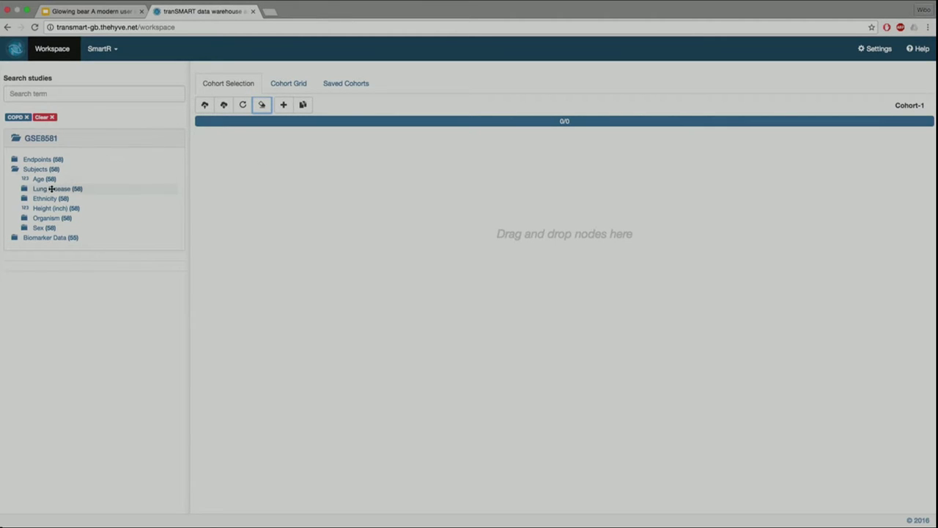
Restrict the cohort to Lung Disease control subjects (19/58) and add an Age (58) histogram
{"action": "left_click", "coordinate": [22, 189]}
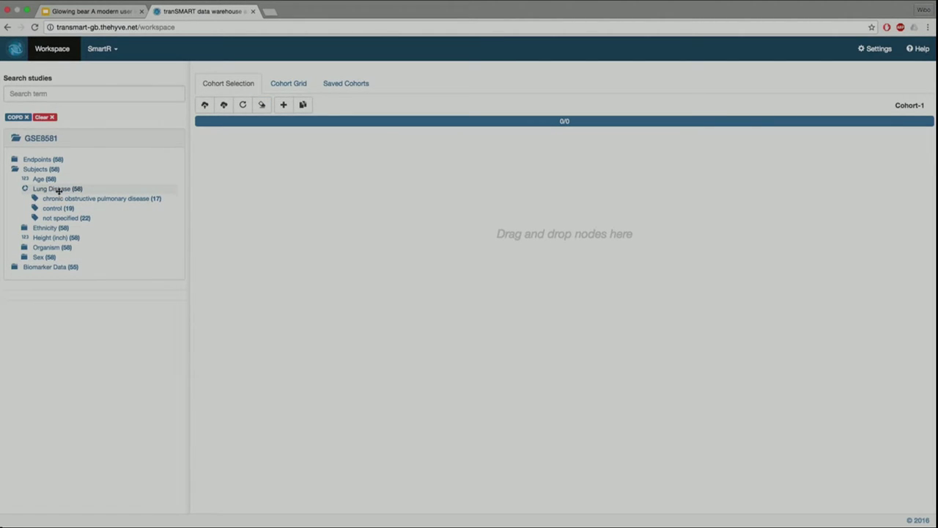
{"action": "left_click_drag", "start_coordinate": [57, 208], "coordinate": [278, 198]}
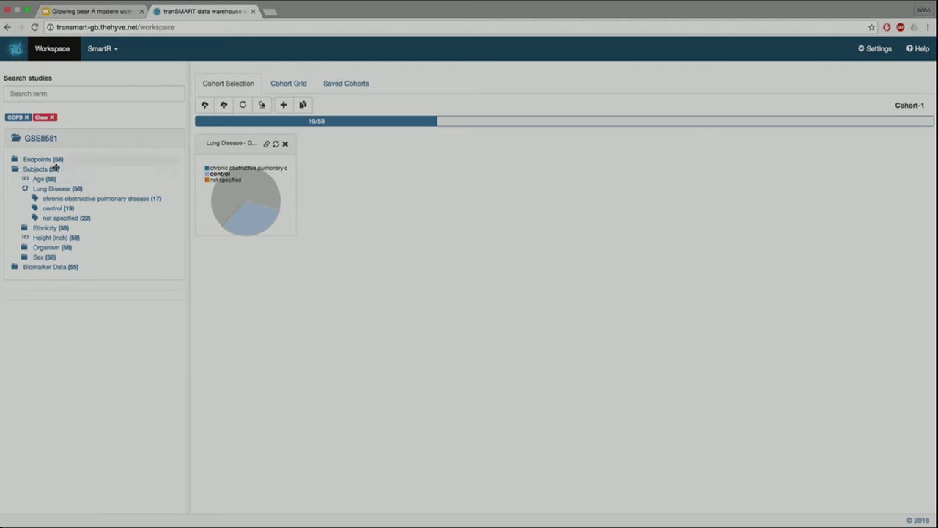
{"action": "left_click_drag", "start_coordinate": [45, 180], "coordinate": [351, 202]}
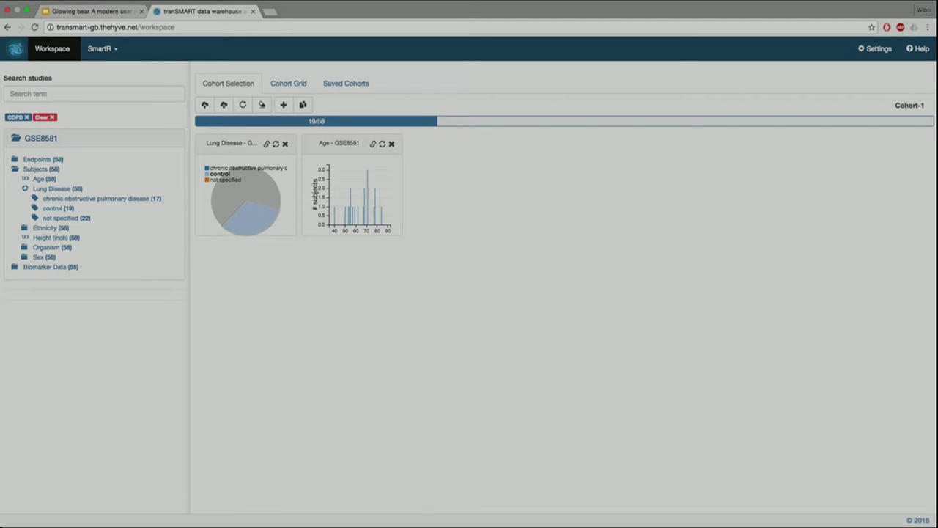
Show the cohort's subjects in the Cohort Grid sorted by Age, oldest first
{"action": "left_click", "coordinate": [287, 85]}
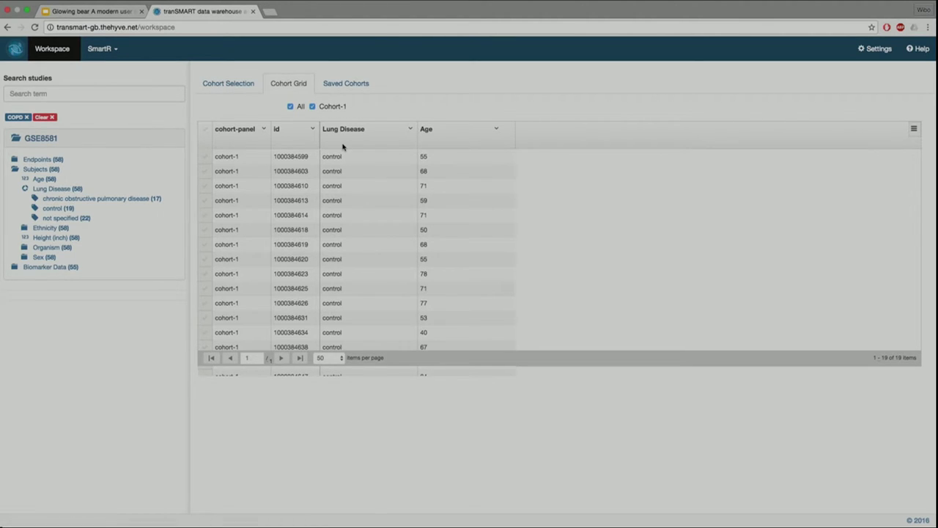
{"action": "left_click", "coordinate": [496, 130]}
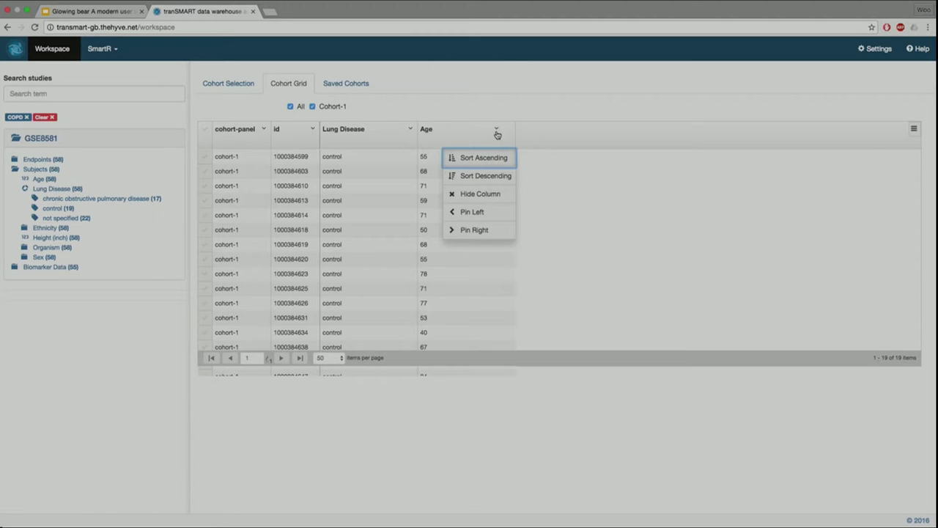
{"action": "left_click", "coordinate": [482, 175]}
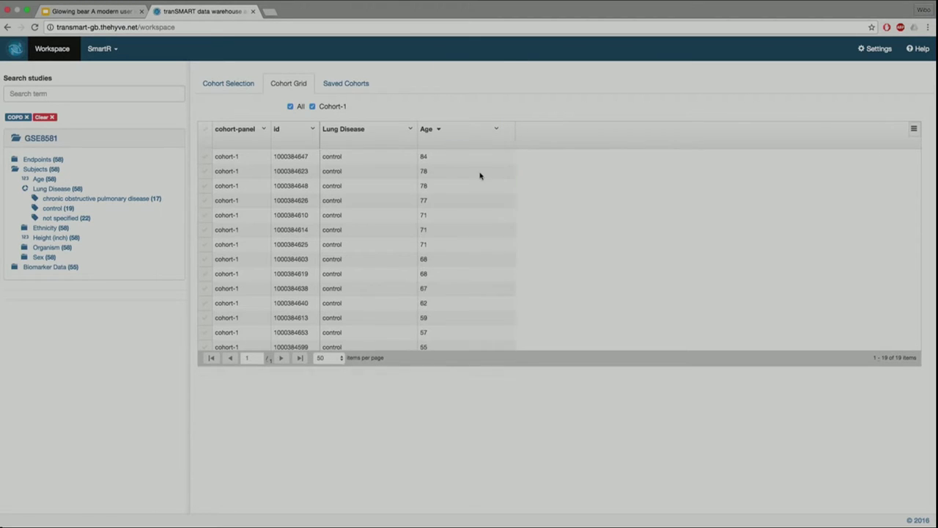
Open and dismiss the grid's export and column options, then return to Cohort Selection
{"action": "left_click", "coordinate": [913, 131]}
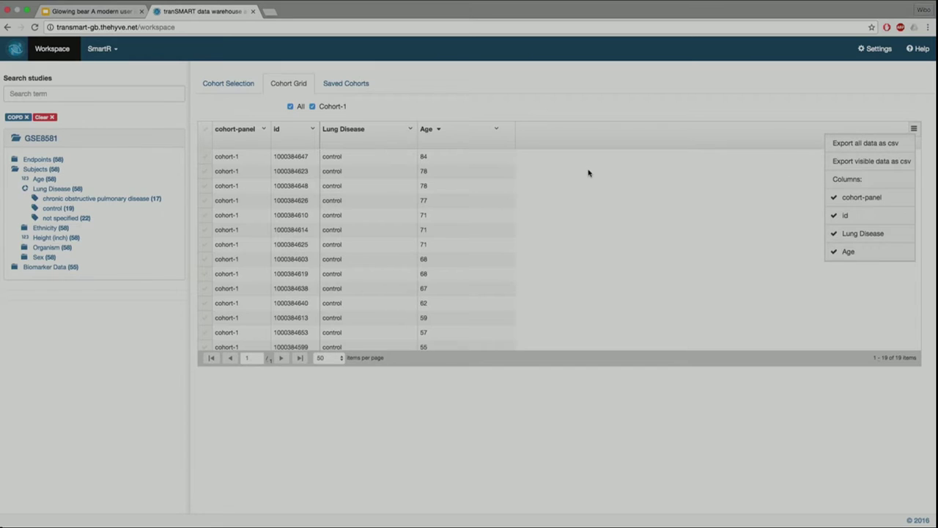
{"action": "left_click", "coordinate": [537, 176]}
{"action": "left_click", "coordinate": [248, 87]}
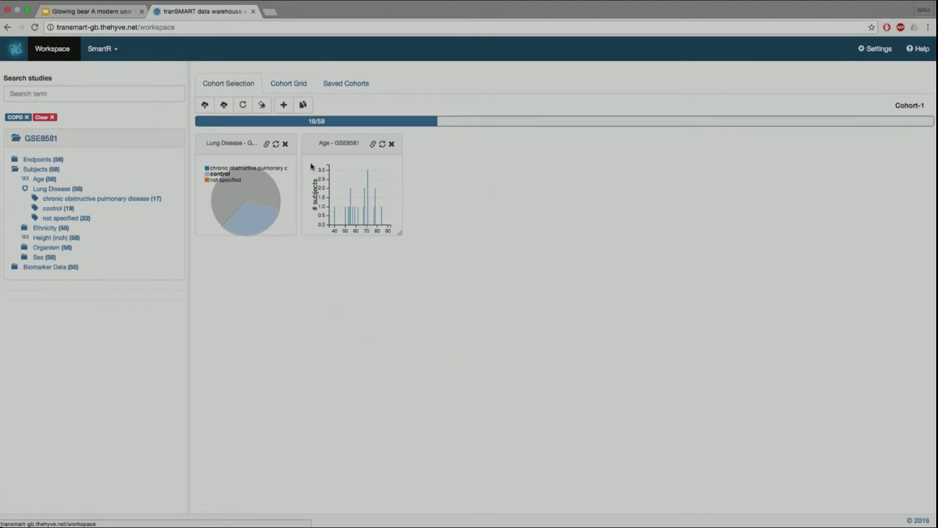
Add then remove an empty cohort, duplicate Cohort-1, and limit Cohort-2 to ages about 52–80
{"action": "left_click", "coordinate": [286, 105]}
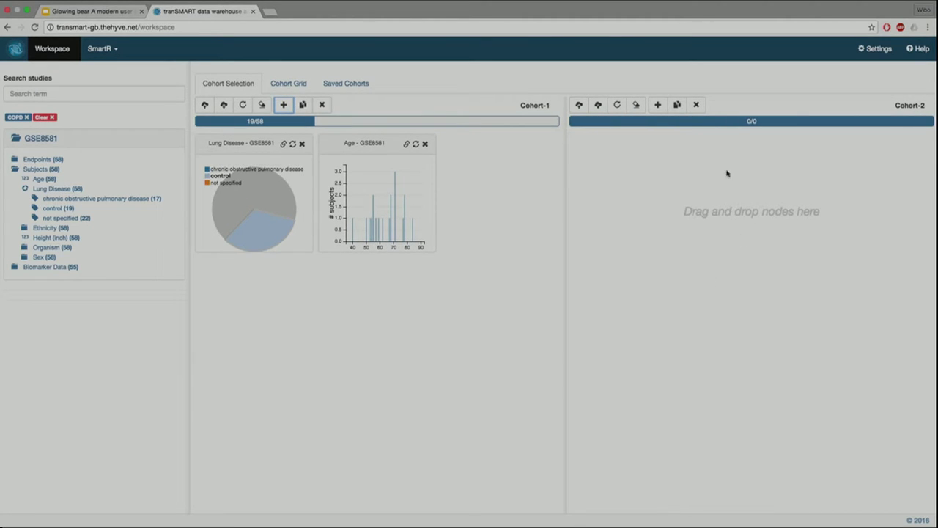
{"action": "left_click", "coordinate": [696, 104]}
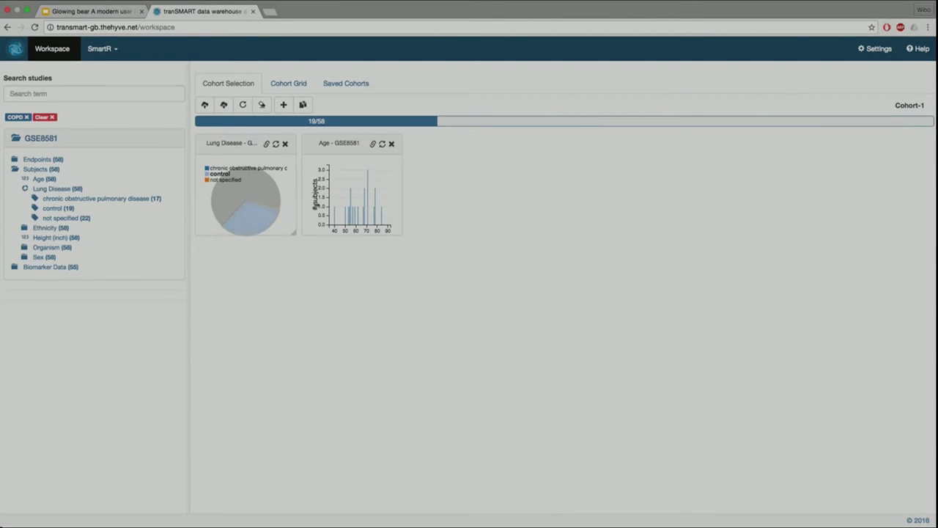
{"action": "left_click", "coordinate": [302, 105]}
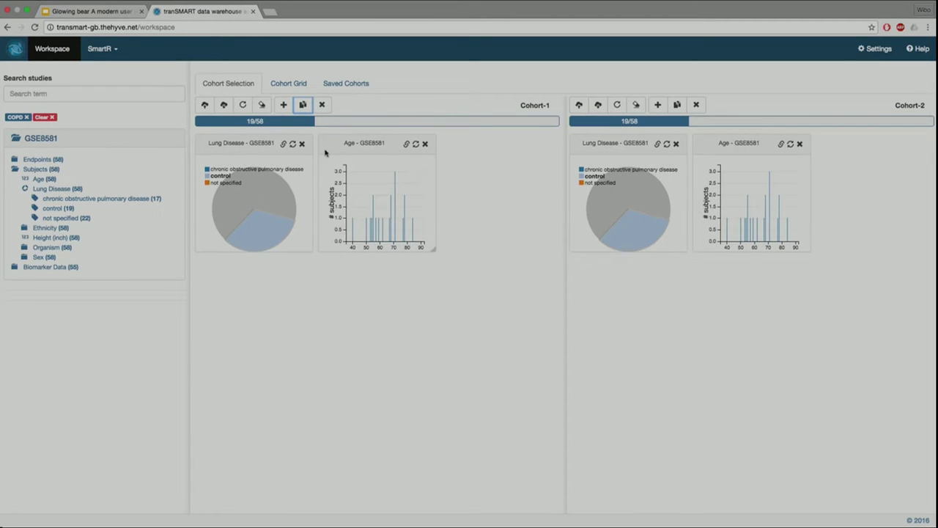
{"action": "left_click_drag", "start_coordinate": [744, 219], "coordinate": [781, 221]}
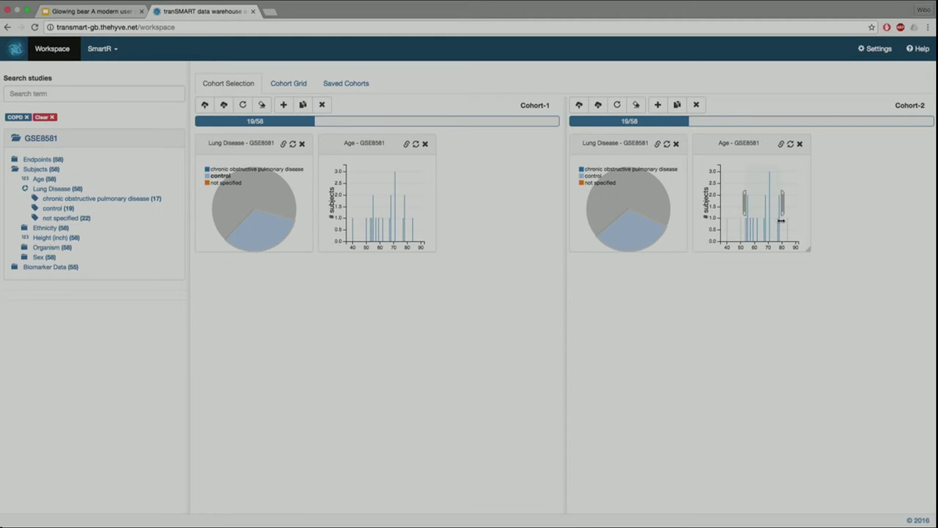
Compare both cohorts' subjects in the Cohort Grid, then return to the charts
{"action": "left_click", "coordinate": [295, 81]}
{"action": "left_click_drag", "start_coordinate": [246, 230], "coordinate": [216, 215]}
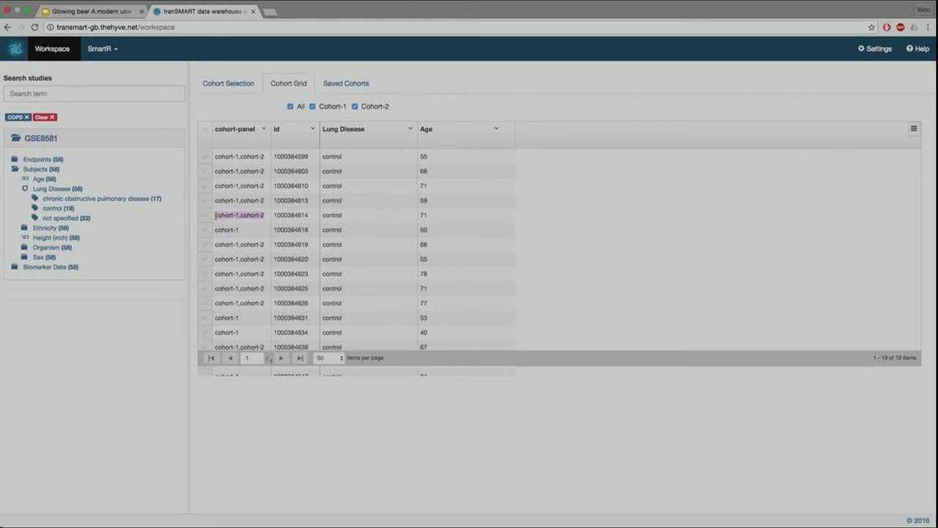
{"action": "left_click", "coordinate": [233, 84]}
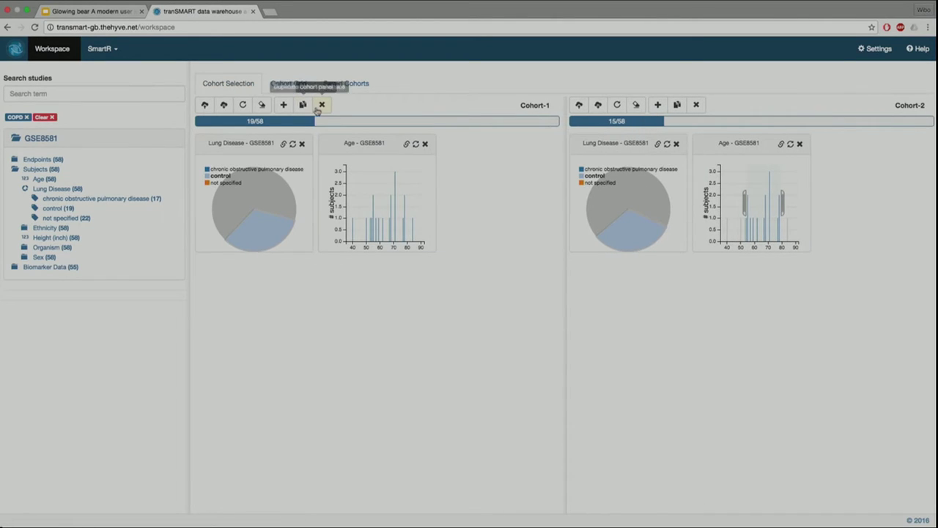
Remove the original Cohort-1 and clear the remaining cohort's charts
{"action": "left_click", "coordinate": [262, 105]}
{"action": "left_click", "coordinate": [323, 106]}
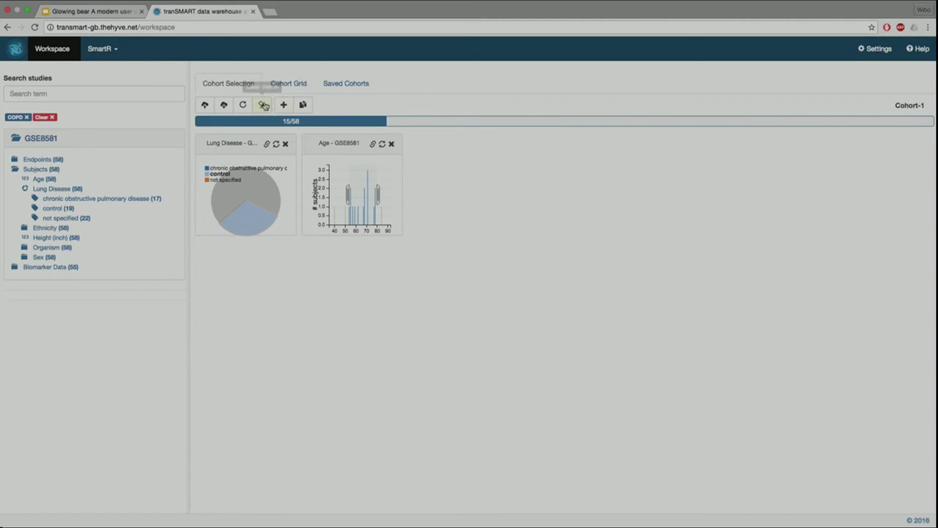
{"action": "left_click", "coordinate": [261, 105]}
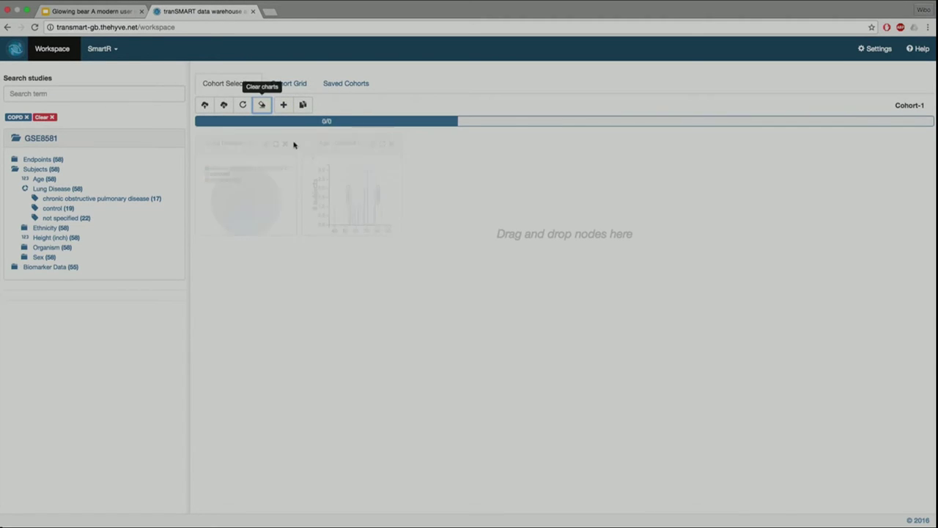
{"action": "left_click", "coordinate": [346, 83]}
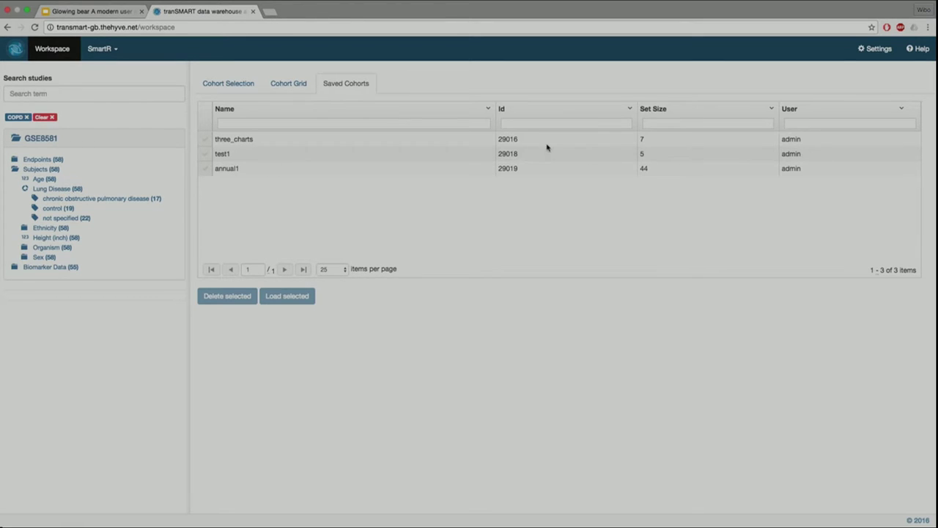
{"action": "left_click", "coordinate": [207, 171]}
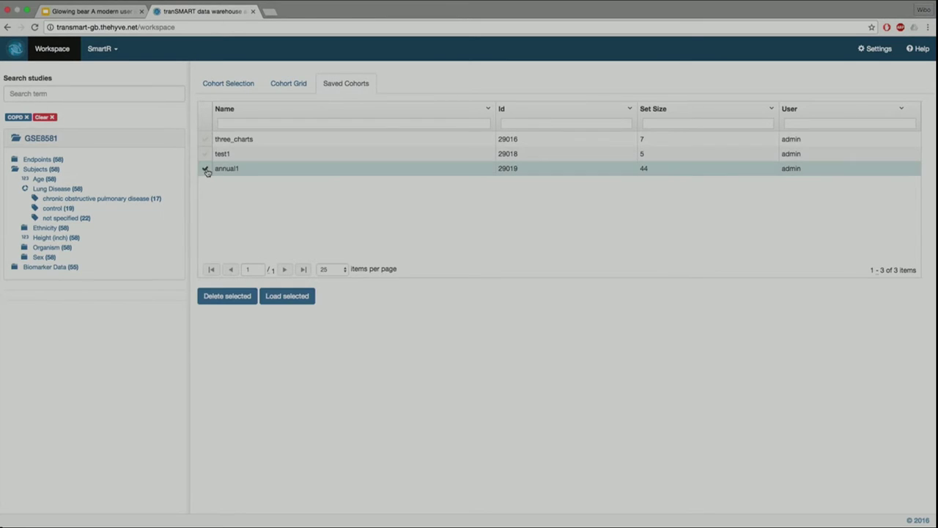
{"action": "left_click", "coordinate": [286, 296]}
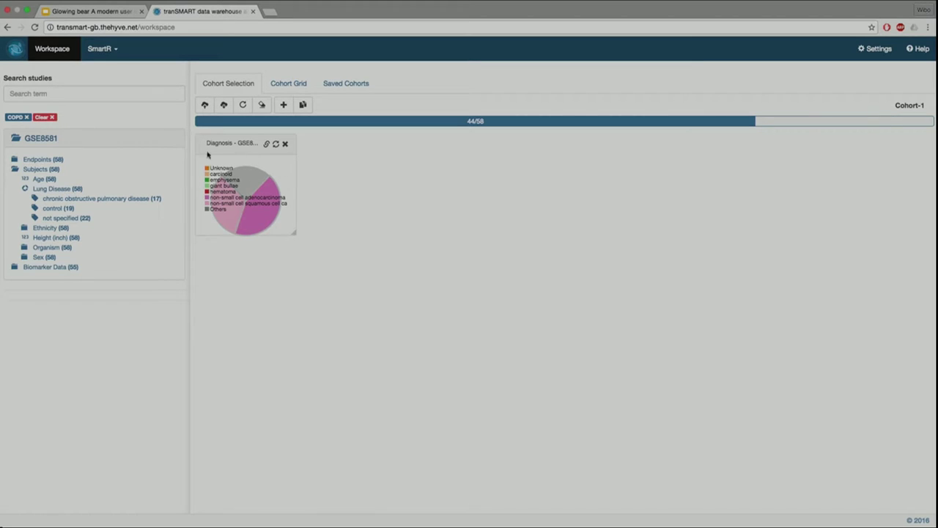
{"action": "left_click", "coordinate": [286, 143]}
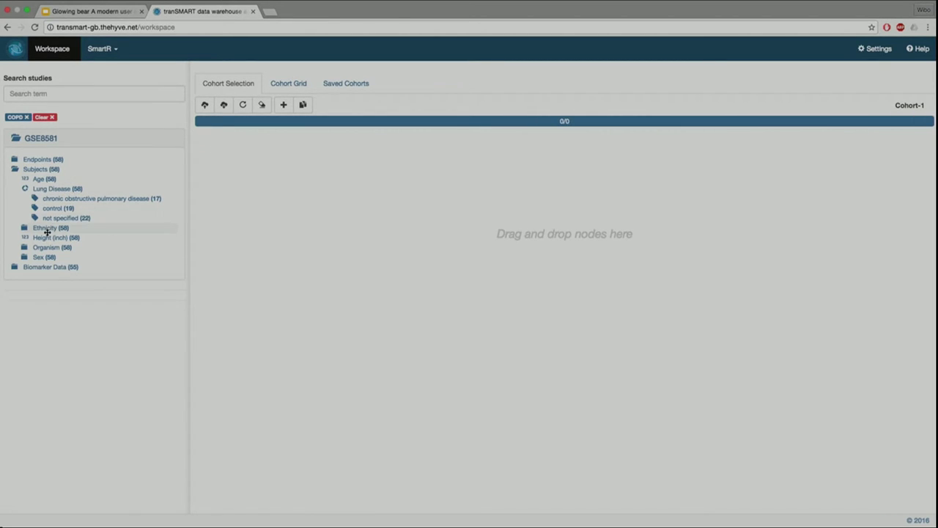
Chart all six Subjects variables, brush Age to 60–80, and keep only control subjects (11/58)
{"action": "left_click_drag", "start_coordinate": [35, 169], "coordinate": [282, 227]}
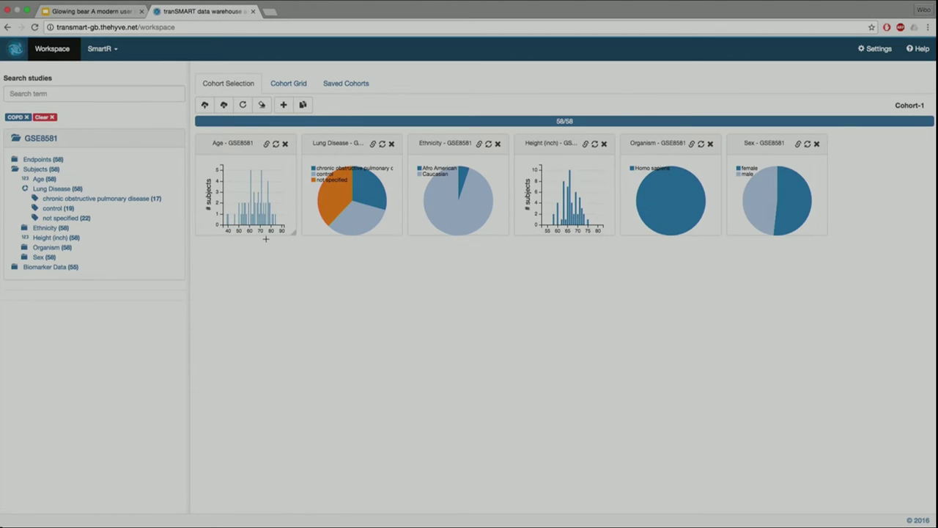
{"action": "left_click_drag", "start_coordinate": [248, 206], "coordinate": [270, 206]}
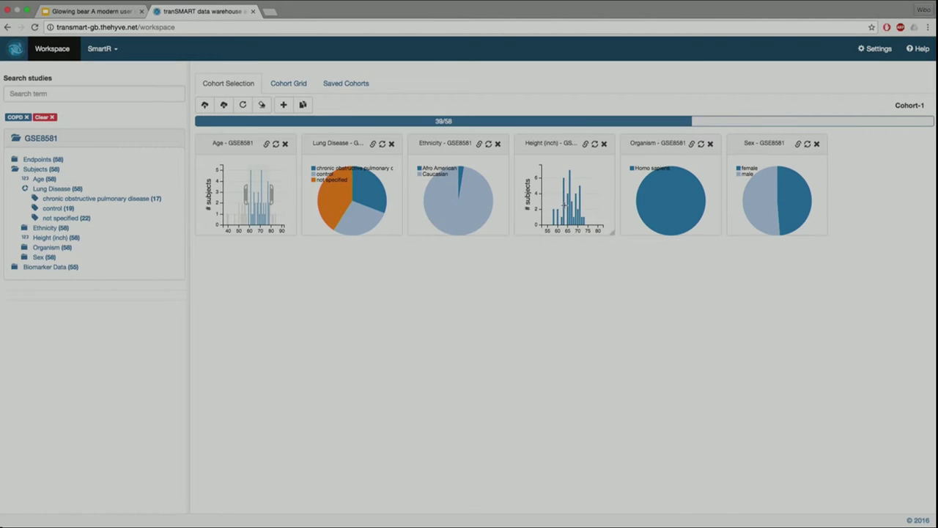
{"action": "left_click", "coordinate": [356, 222]}
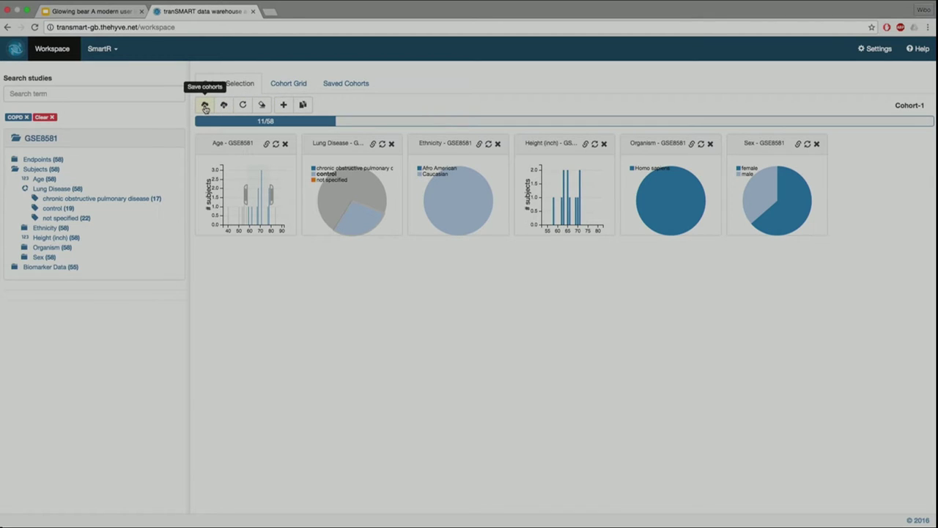
Save the current 11/58 cohort with the name 'Annual2'
{"action": "left_click", "coordinate": [205, 106]}
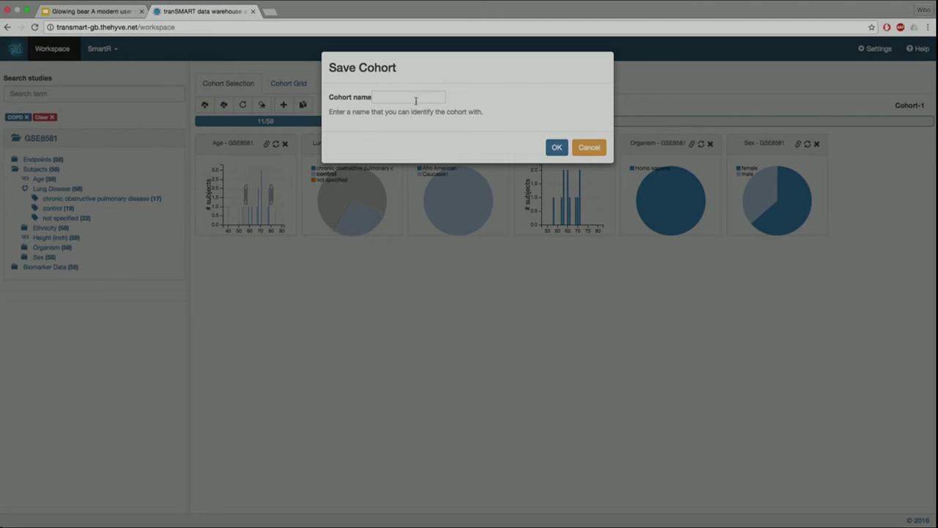
{"action": "left_click", "coordinate": [406, 99]}
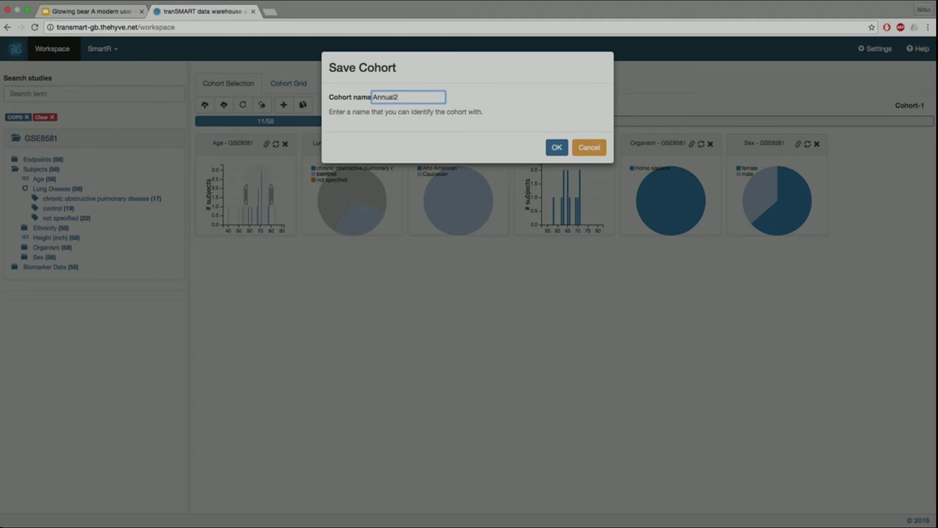
{"action": "left_click", "coordinate": [557, 148]}
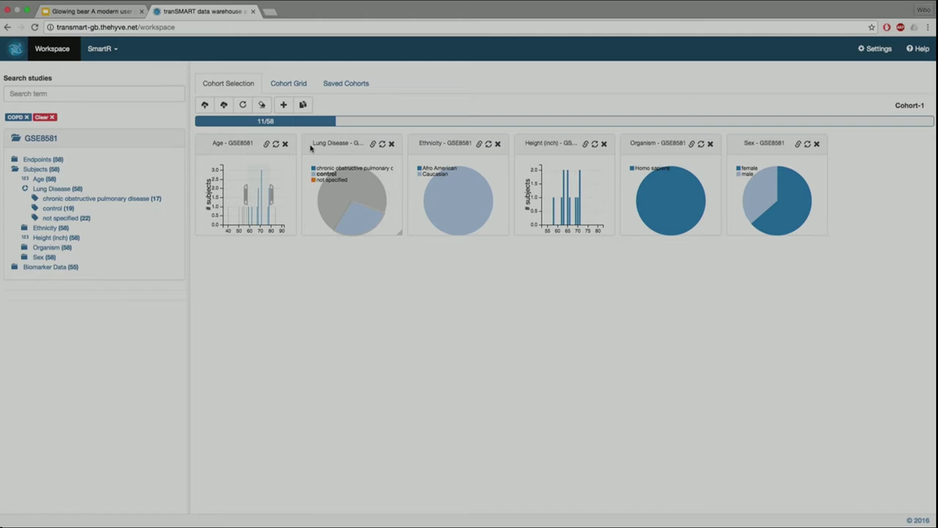
Clear the Age and Lung Disease filters and add an enlarged Lung Disease–Age combination chart
{"action": "left_click", "coordinate": [275, 145]}
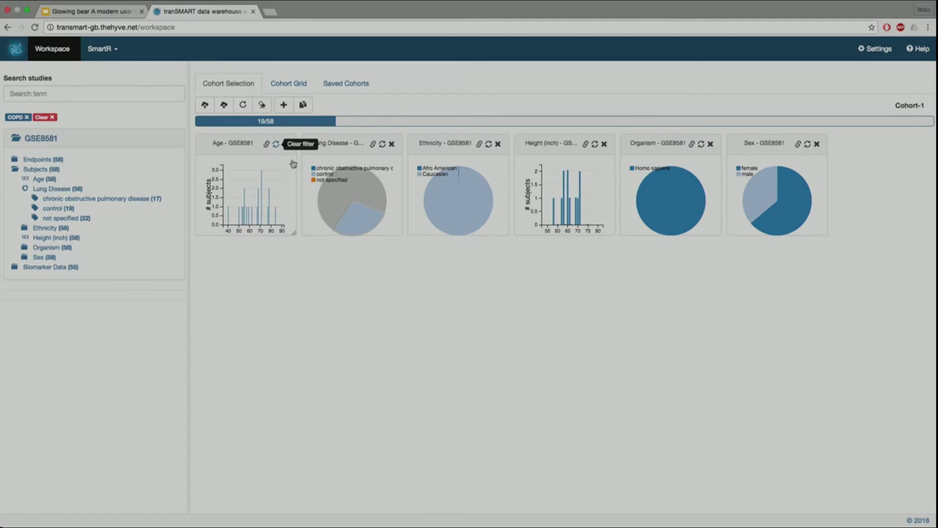
{"action": "left_click", "coordinate": [384, 145]}
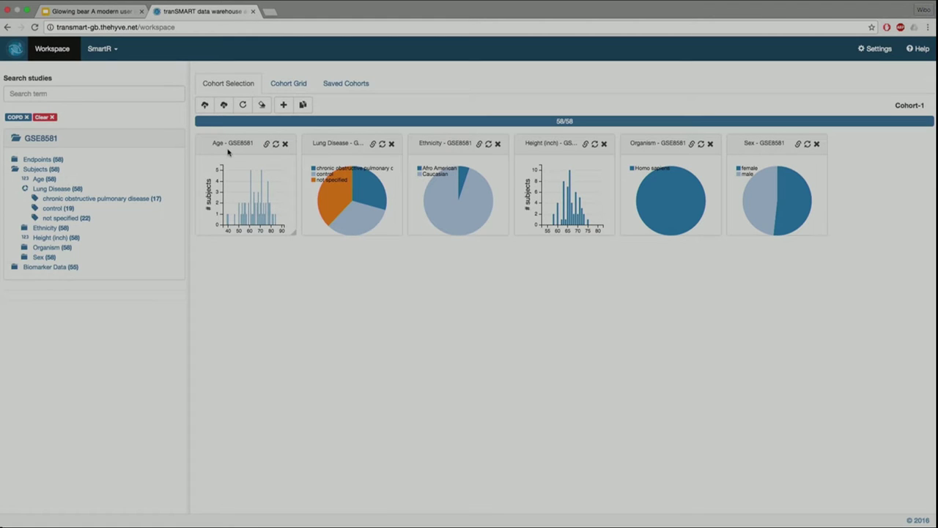
{"action": "left_click", "coordinate": [267, 145]}
{"action": "left_click", "coordinate": [373, 147]}
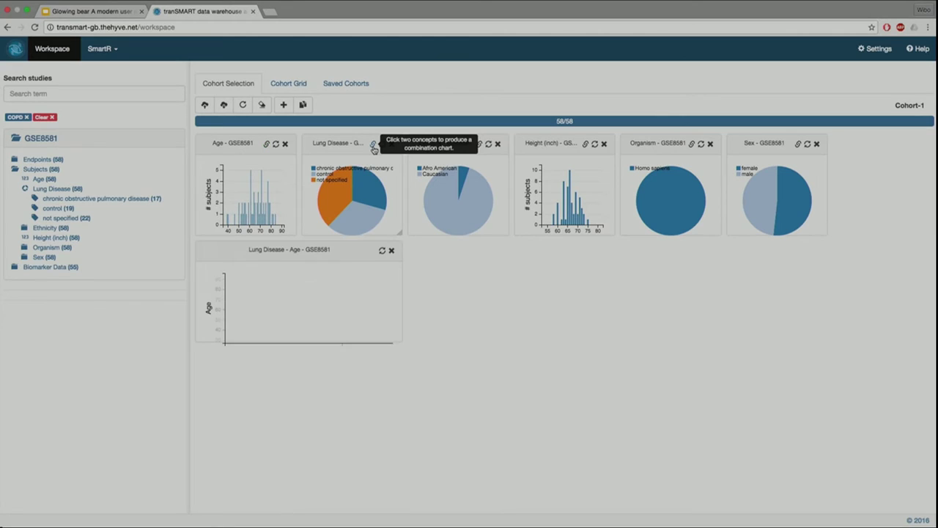
{"action": "left_click_drag", "start_coordinate": [399, 342], "coordinate": [617, 429]}
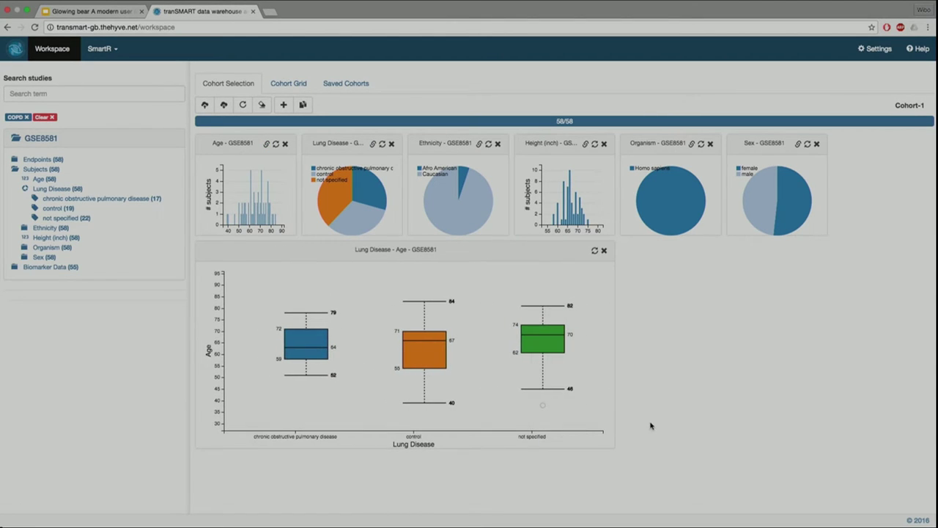
Try a taller Height–Age scatter with brush and group filtering, then remove the scatter
{"action": "left_click", "coordinate": [266, 143]}
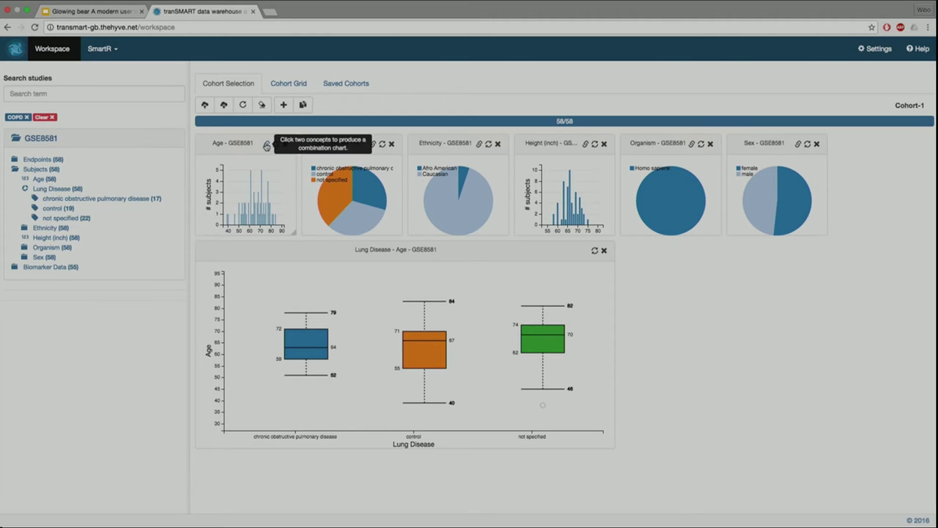
{"action": "left_click", "coordinate": [584, 145]}
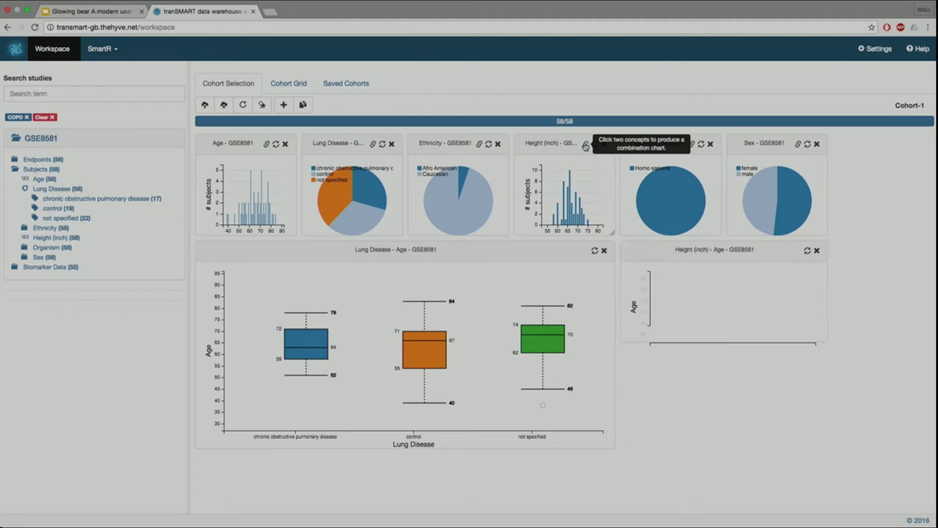
{"action": "left_click_drag", "start_coordinate": [826, 341], "coordinate": [825, 447]}
{"action": "left_click_drag", "start_coordinate": [759, 356], "coordinate": [779, 358]}
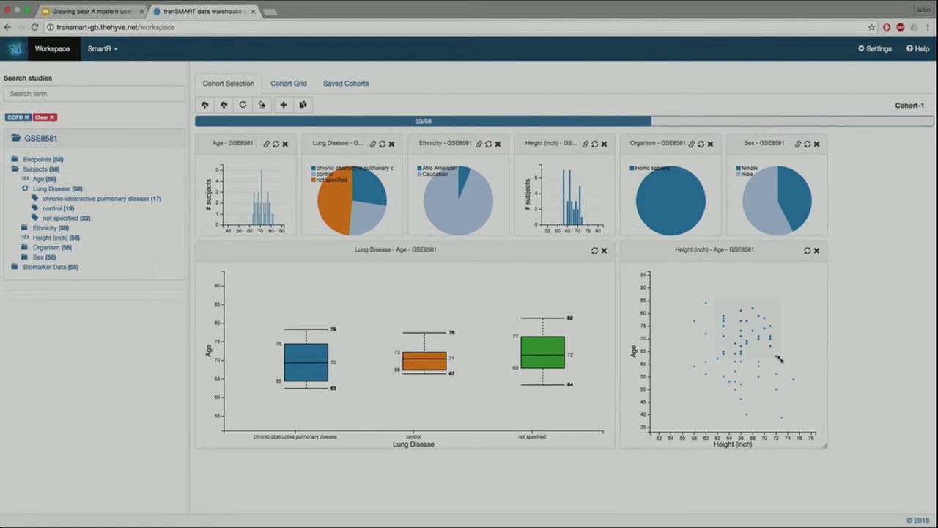
{"action": "left_click", "coordinate": [552, 350]}
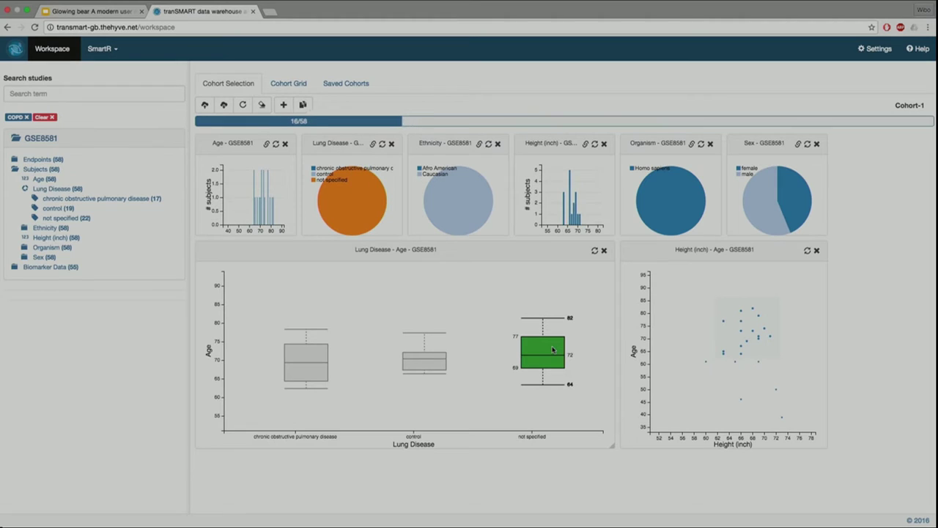
{"action": "left_click", "coordinate": [552, 350]}
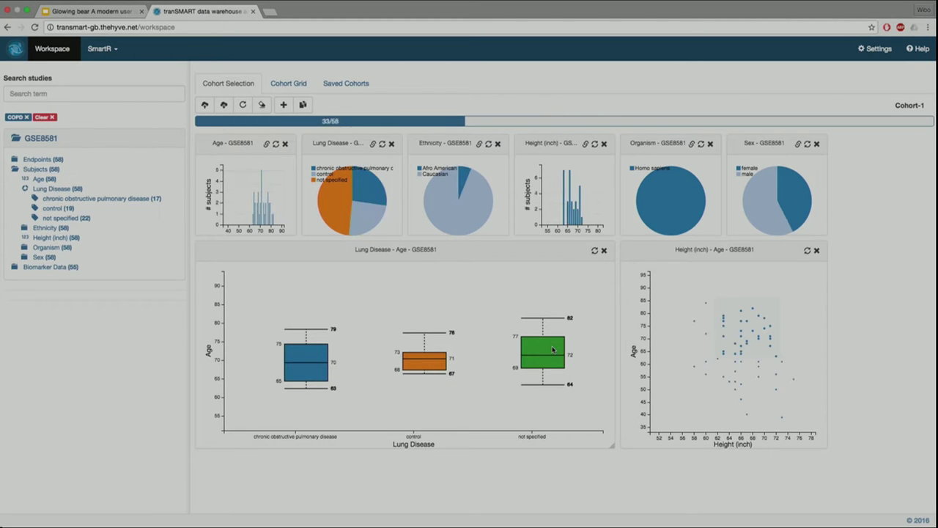
{"action": "left_click", "coordinate": [817, 250]}
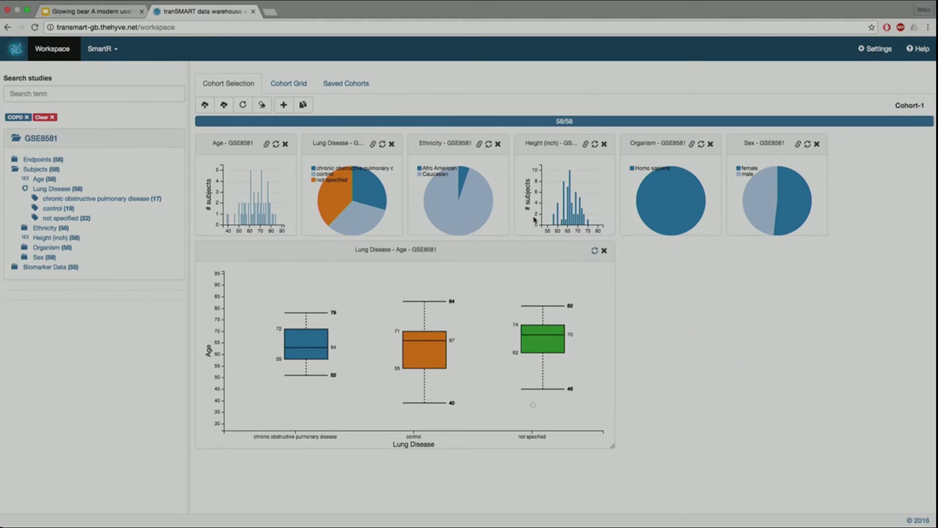
{"action": "left_click", "coordinate": [373, 144]}
Link Ethnicity with Lung Disease into a chart, reset all charts to compact size, and list SmartR analyses
{"action": "left_click", "coordinate": [478, 145]}
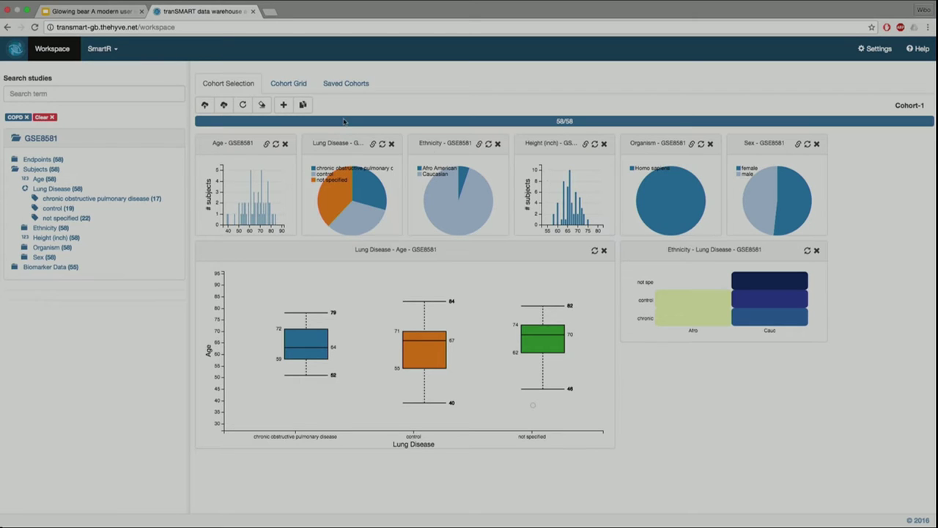
{"action": "left_click", "coordinate": [247, 107]}
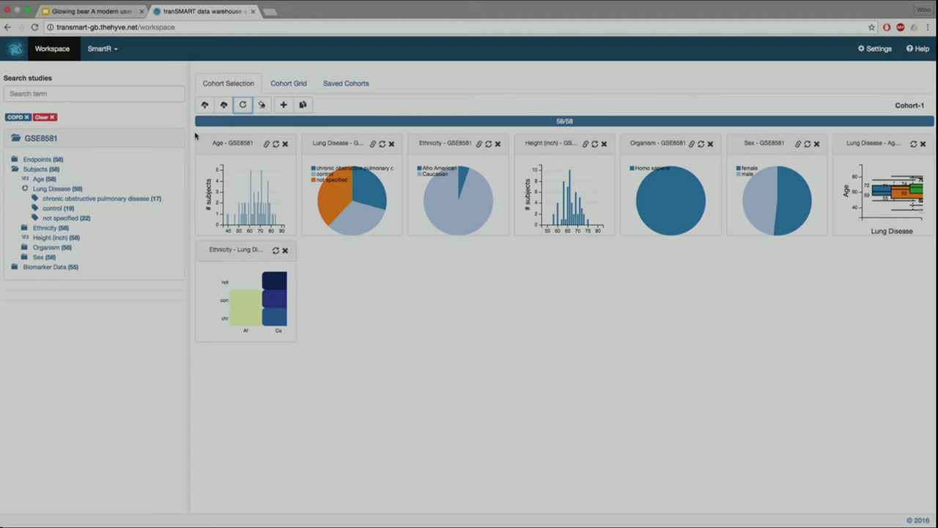
{"action": "left_click", "coordinate": [115, 50]}
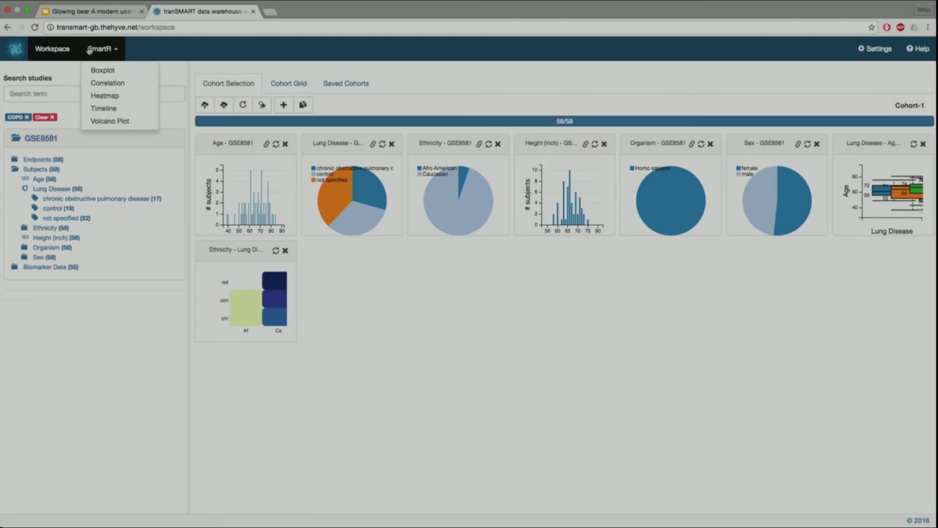
Start a SmartR Heatmap and add the GSE8581 Lung expression node as high-dimensional data
{"action": "left_click", "coordinate": [105, 96]}
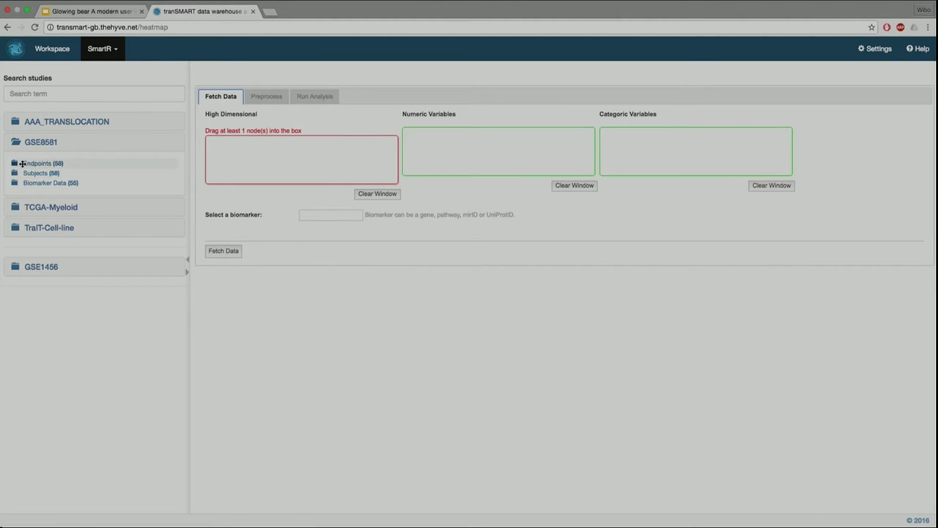
{"action": "left_click", "coordinate": [16, 162]}
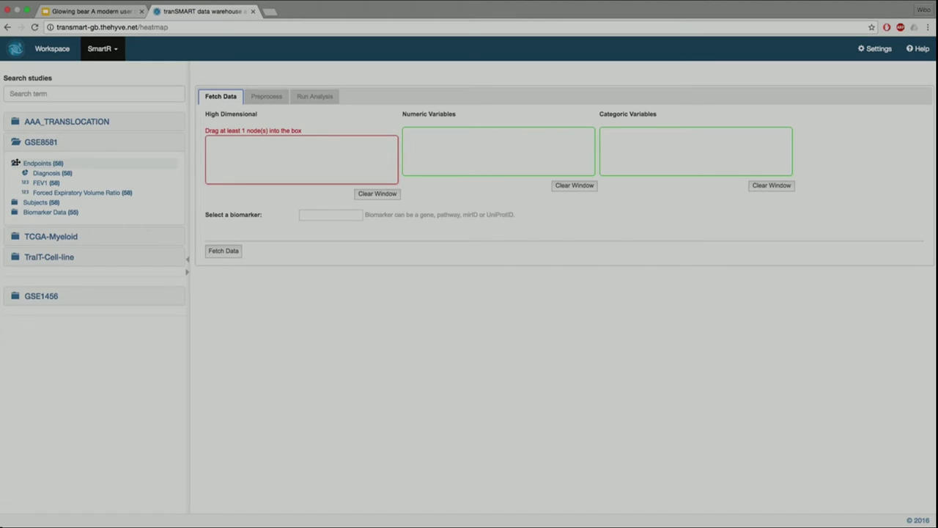
{"action": "left_click", "coordinate": [16, 212]}
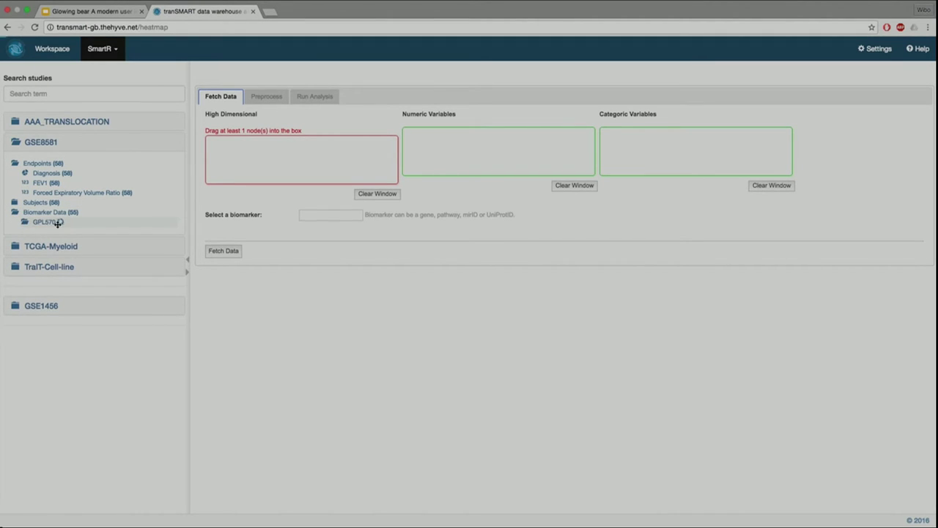
{"action": "left_click_drag", "start_coordinate": [48, 232], "coordinate": [258, 174]}
Choose TP53 as the biomarker and fetch the Lung data for it
{"action": "left_click", "coordinate": [331, 205]}
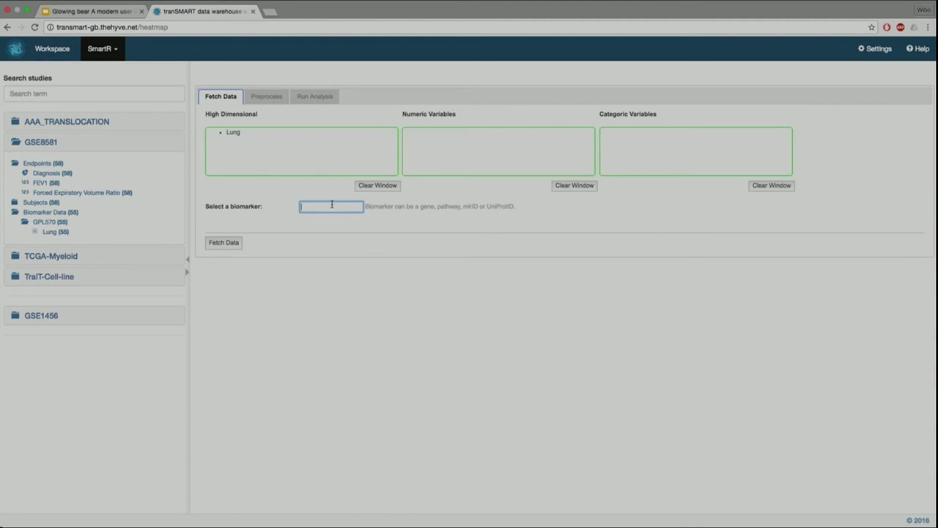
{"action": "type", "text": "tp53"}
{"action": "type", "text": "5"}
{"action": "type", "text": "3"}
{"action": "left_click", "coordinate": [351, 219]}
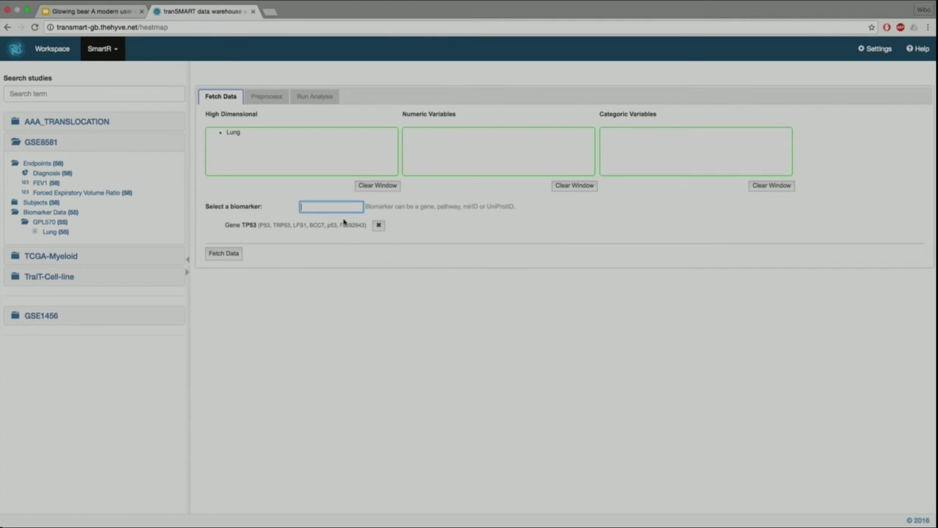
{"action": "left_click", "coordinate": [225, 255]}
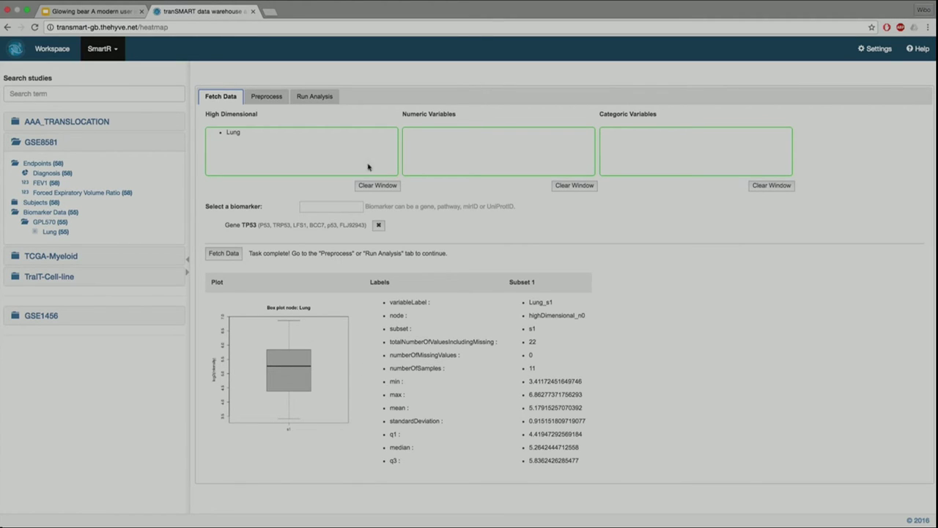
Preprocess the fetched data and create the TP53 heatmap plot
{"action": "left_click", "coordinate": [270, 98]}
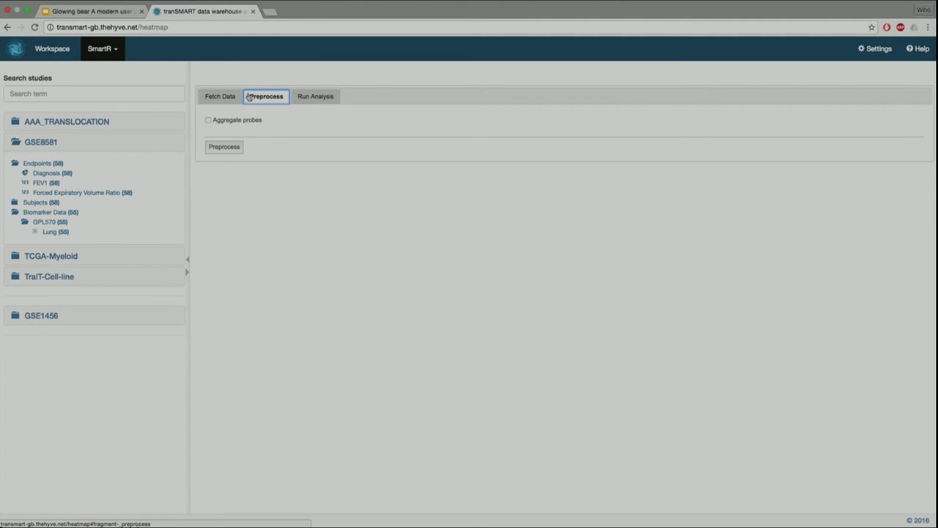
{"action": "left_click", "coordinate": [313, 98]}
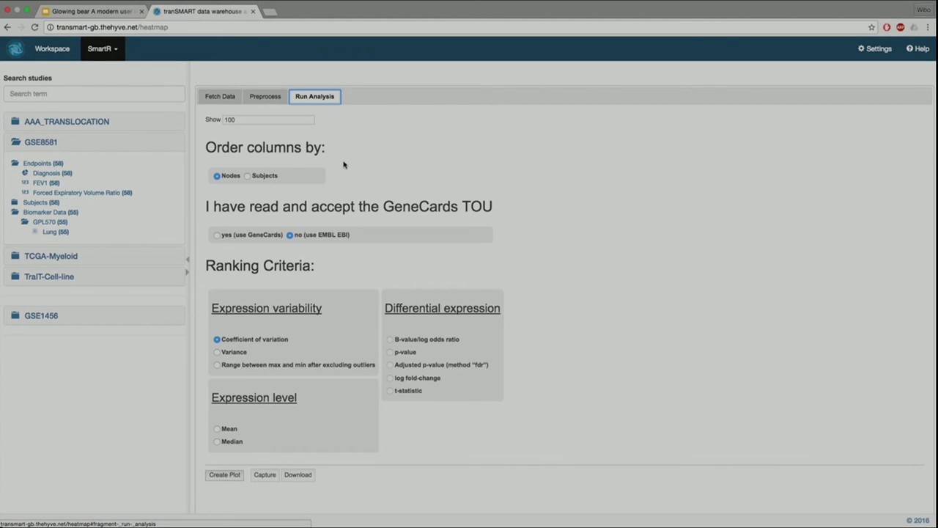
{"action": "scroll", "coordinate": [535, 200], "scroll_direction": "down", "scroll_amount": 2}
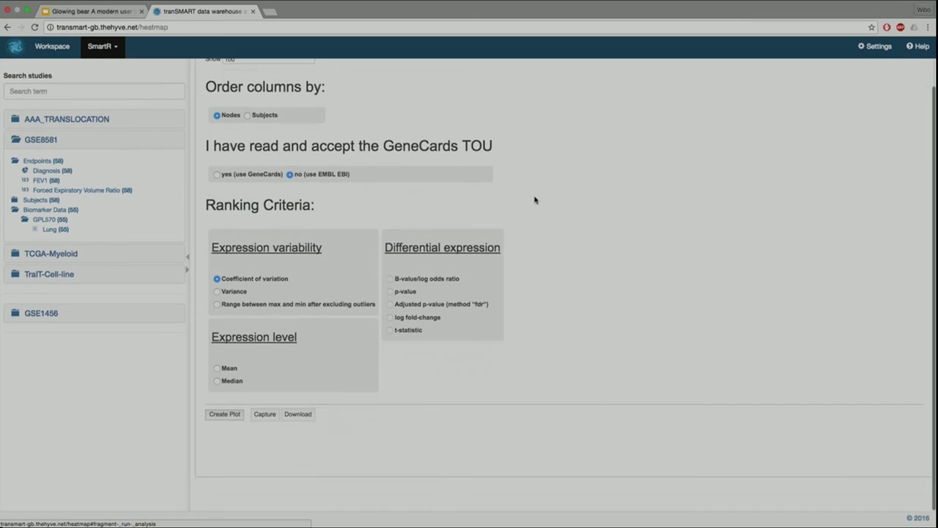
{"action": "left_click", "coordinate": [230, 422]}
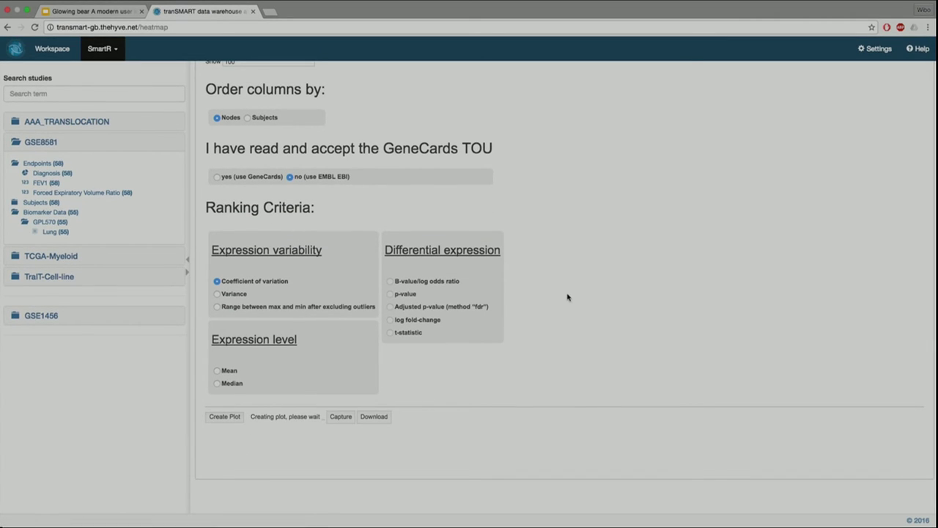
Zoom the heatmap page to 150%, then advance the presentation to slide 22, Planned roadmap - features
{"action": "scroll", "coordinate": [575, 292], "scroll_direction": "down", "scroll_amount": 2}
{"action": "scroll", "coordinate": [584, 285], "scroll_direction": "down", "scroll_amount": 6}
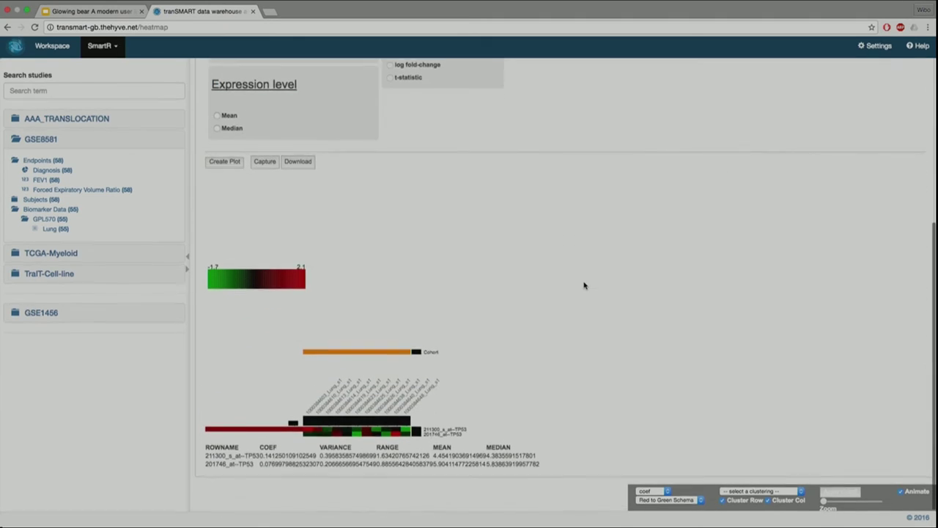
{"action": "mouse_move", "coordinate": [394, 435]}
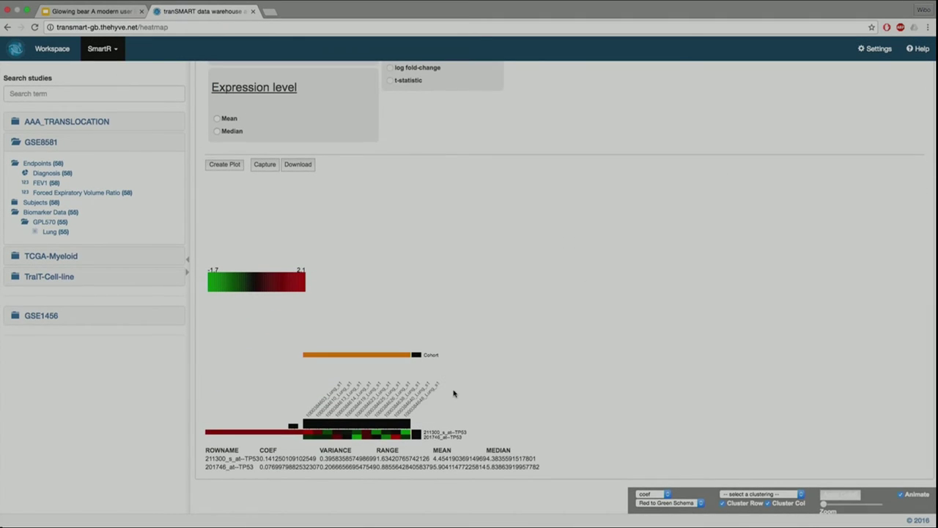
{"action": "key", "text": "super+equal"}
{"action": "key", "text": "super+equal"}
{"action": "key", "text": "super+equal"}
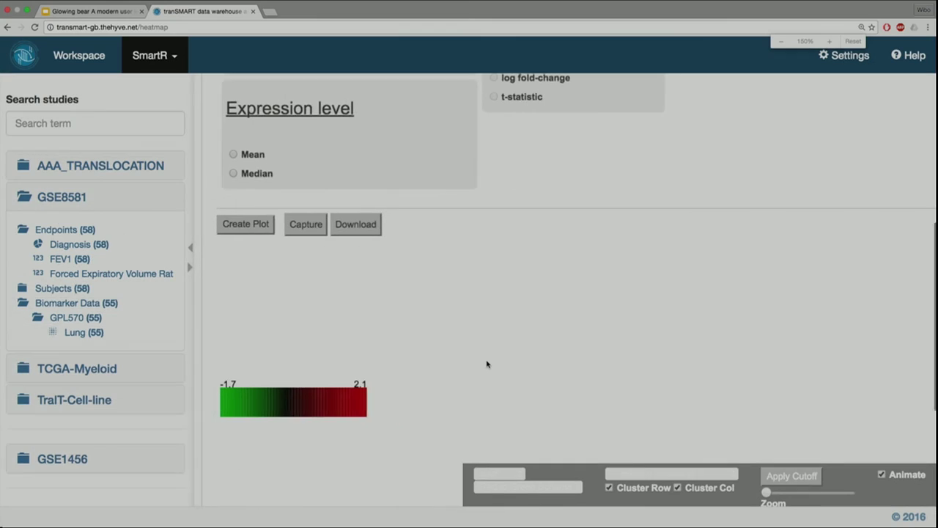
{"action": "scroll", "coordinate": [489, 352], "scroll_direction": "down", "scroll_amount": 5}
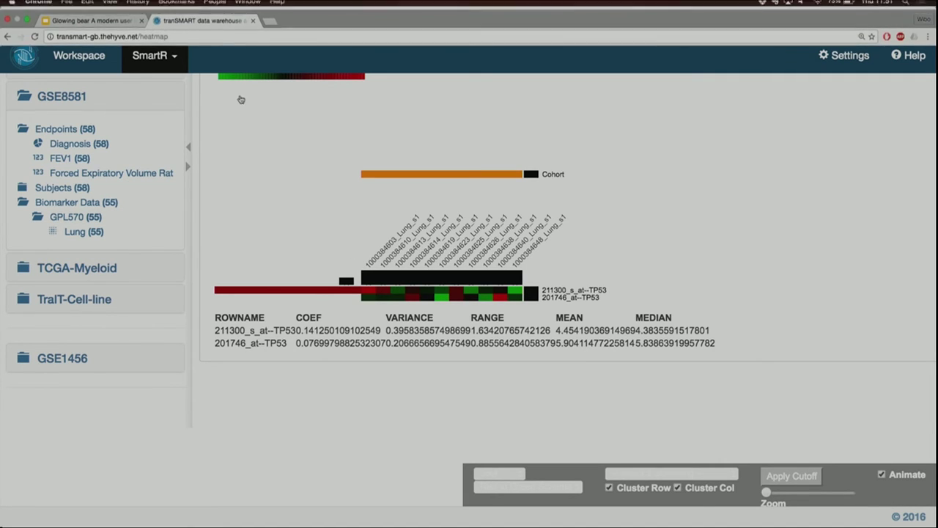
{"action": "left_click", "coordinate": [92, 11]}
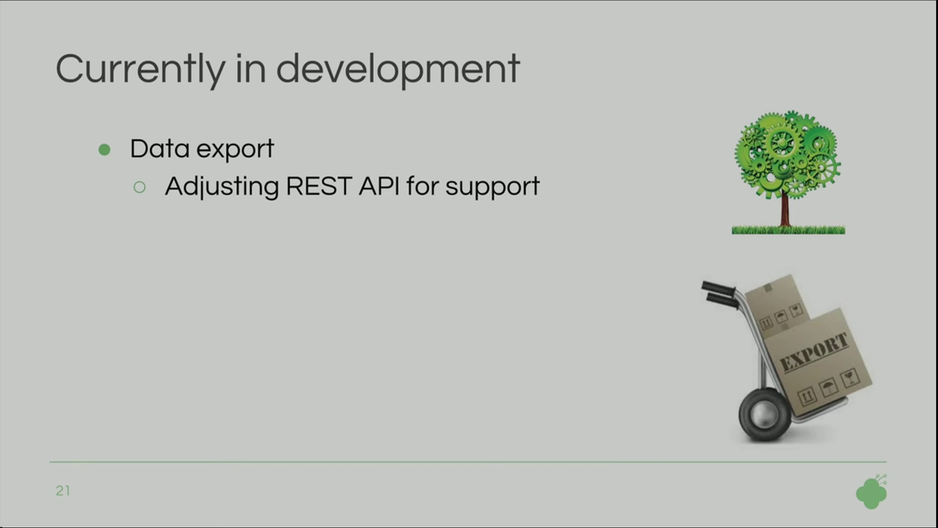
{"action": "key", "text": "Right"}
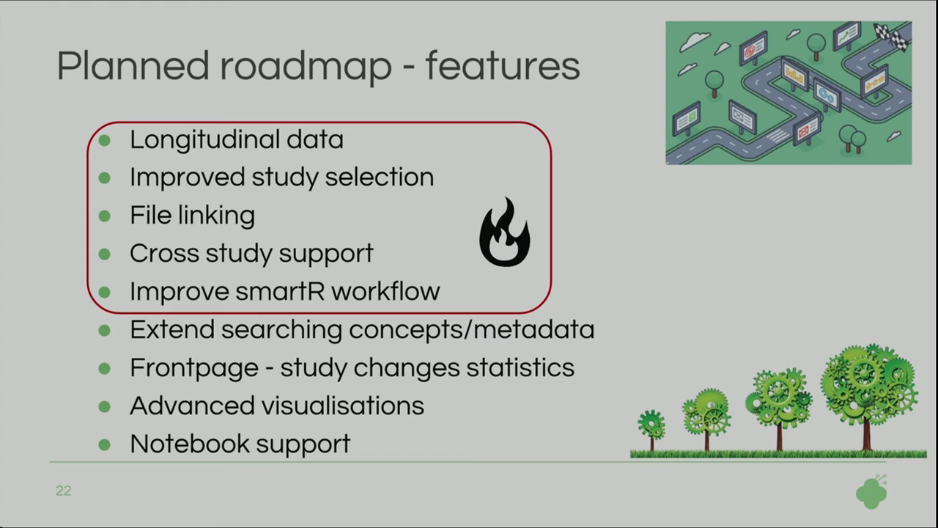